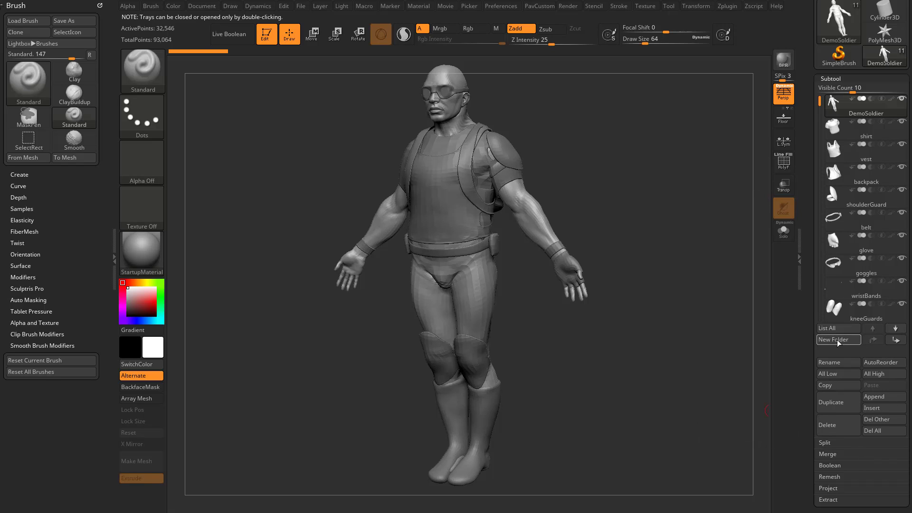
# Create a new subtool folder titled "Whatever" around the DemoSoldier subtool.
pyautogui.moveTo(808, 276); pyautogui.dragTo(803, 243)
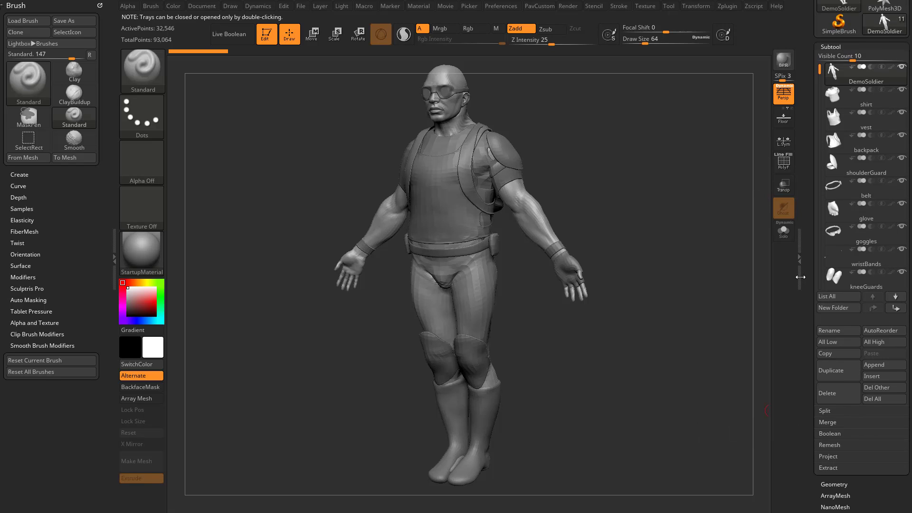
pyautogui.click(831, 308)
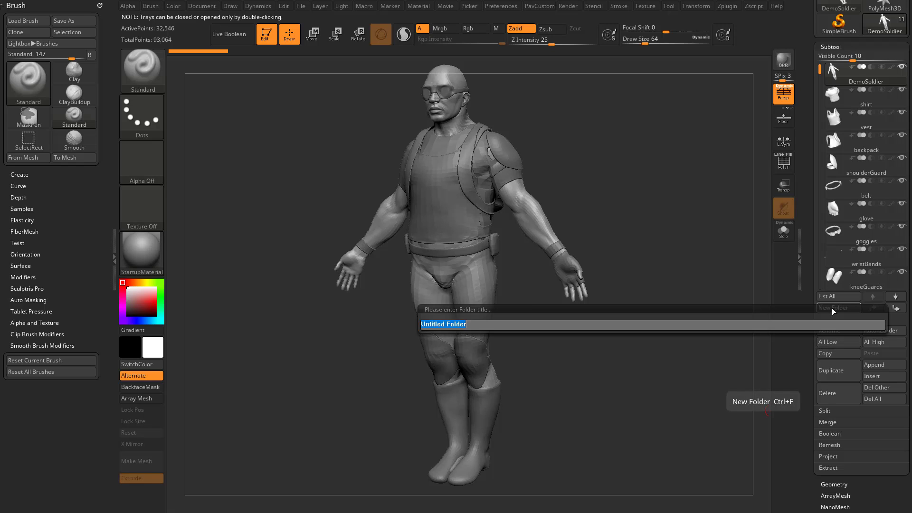
pyautogui.write('Whatever')
pyautogui.press('Return')
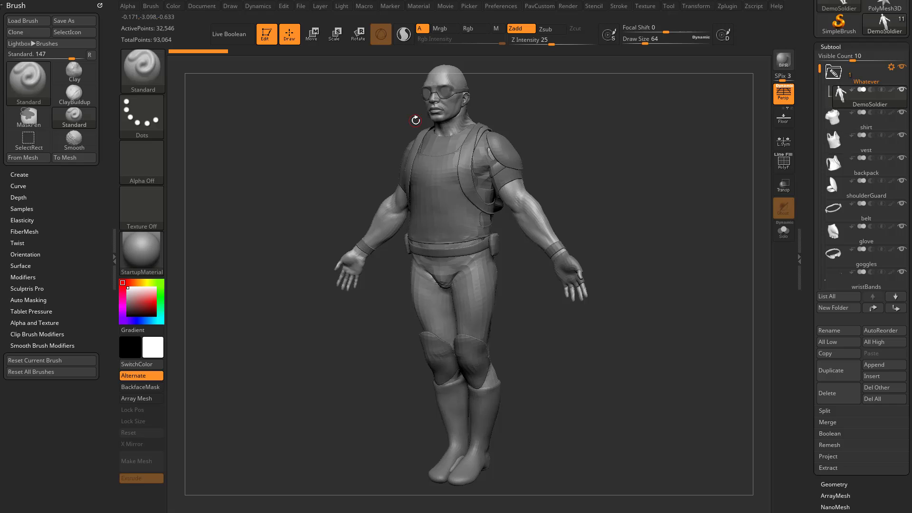
# Move the shirt subtool into the Whatever folder, and take DemoSoldier out of the folder and put it back in.
pyautogui.moveTo(882, 120)
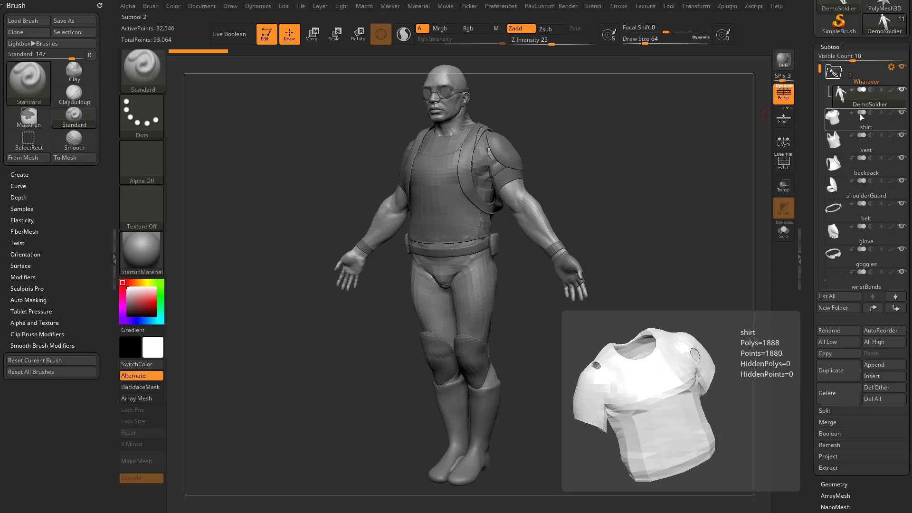
pyautogui.moveTo(867, 158)
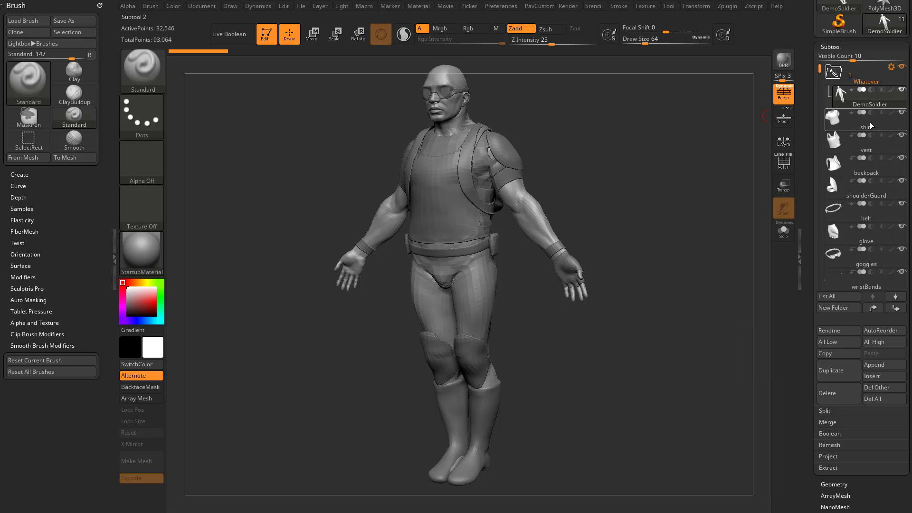
pyautogui.moveTo(871, 88); pyautogui.dragTo(871, 87)
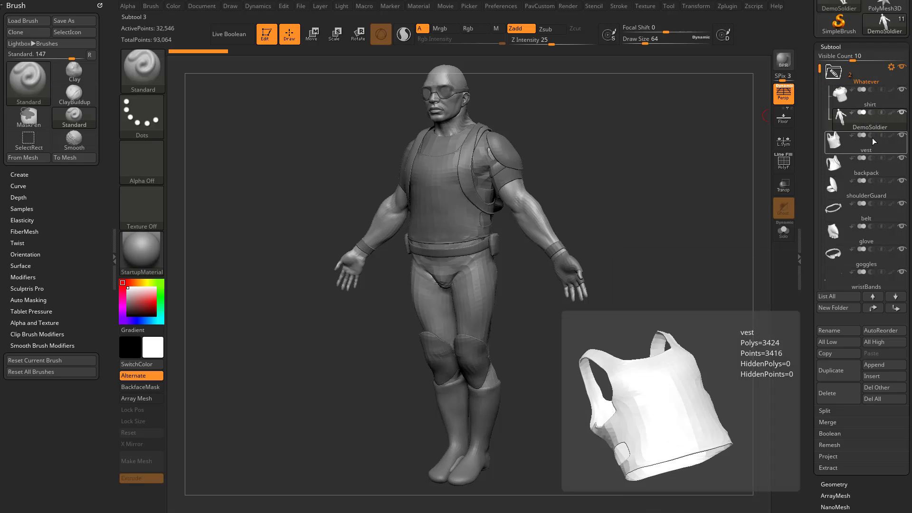
pyautogui.moveTo(871, 127)
pyautogui.mouseDown()
pyautogui.moveTo(870, 98)
pyautogui.moveTo(871, 119)
pyautogui.mouseUp()
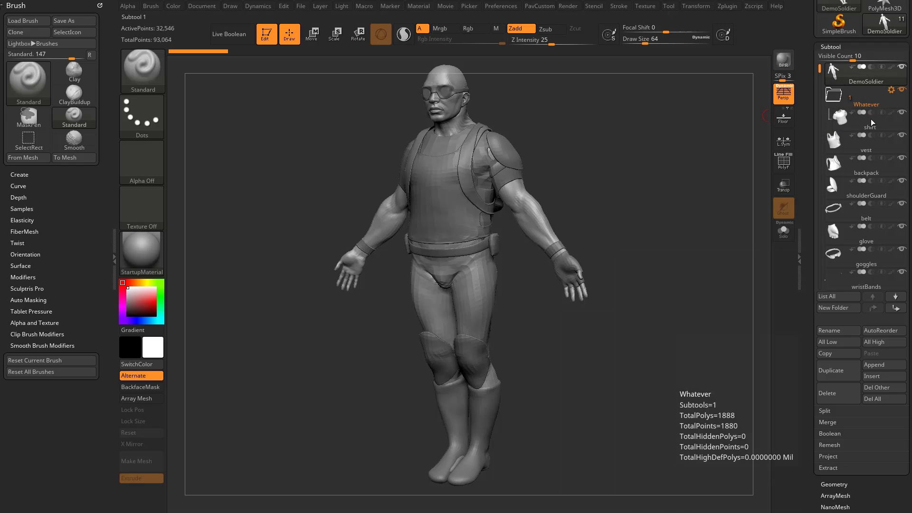
pyautogui.moveTo(869, 78); pyautogui.dragTo(868, 99)
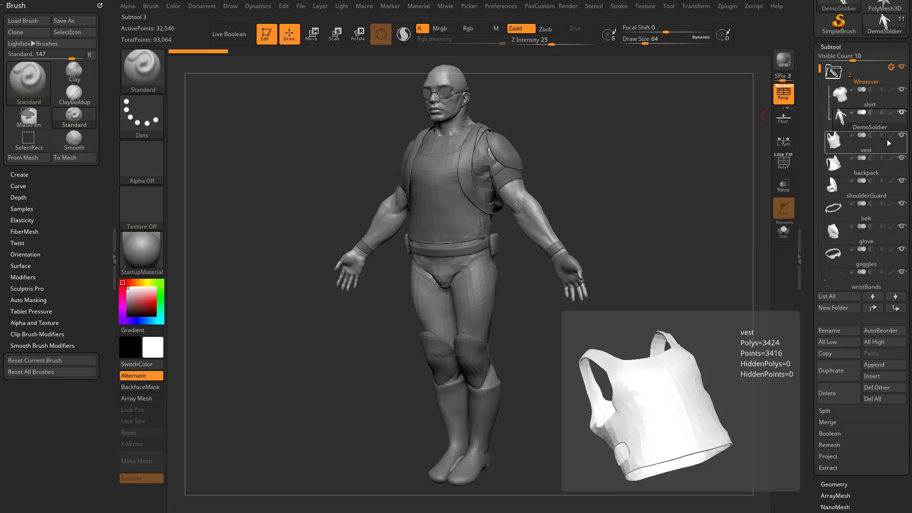
# Collapse the Whatever folder and make shoulderGuard the active subtool.
pyautogui.click(834, 72)
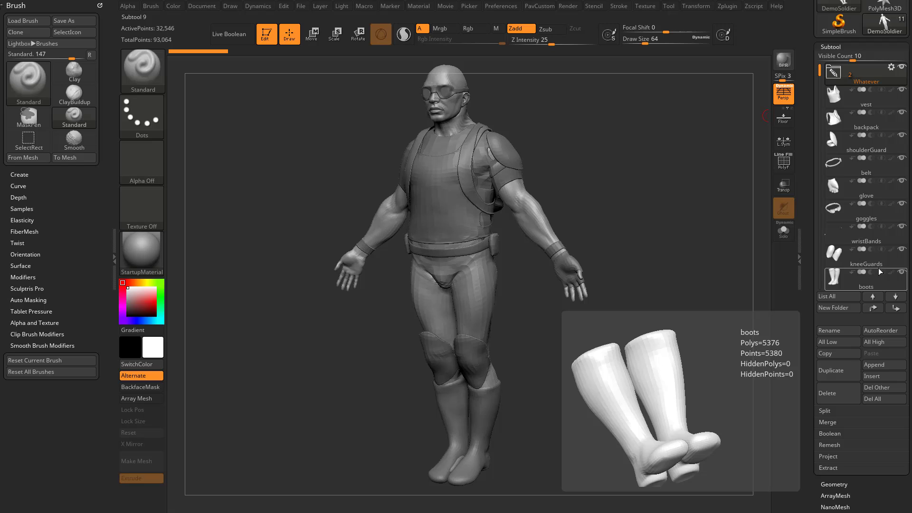
pyautogui.moveTo(599, 177); pyautogui.dragTo(579, 158)
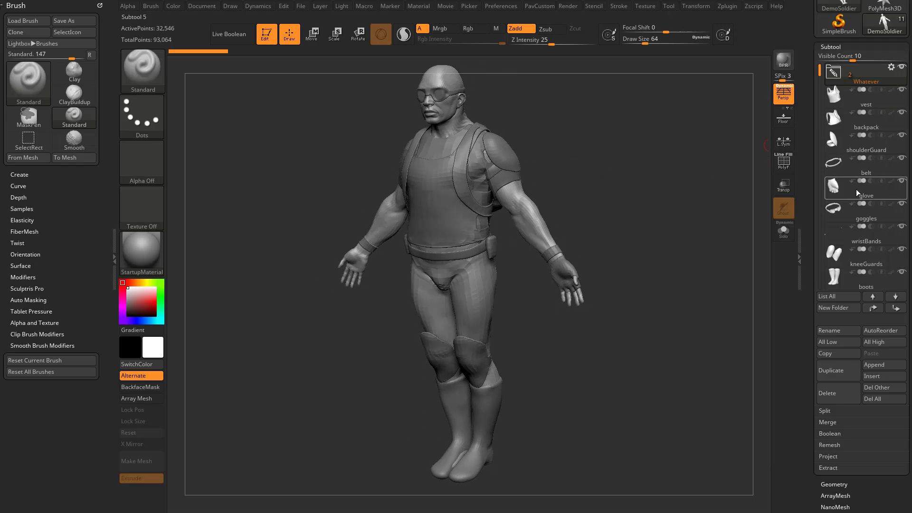
pyautogui.moveTo(853, 187)
pyautogui.click(860, 146)
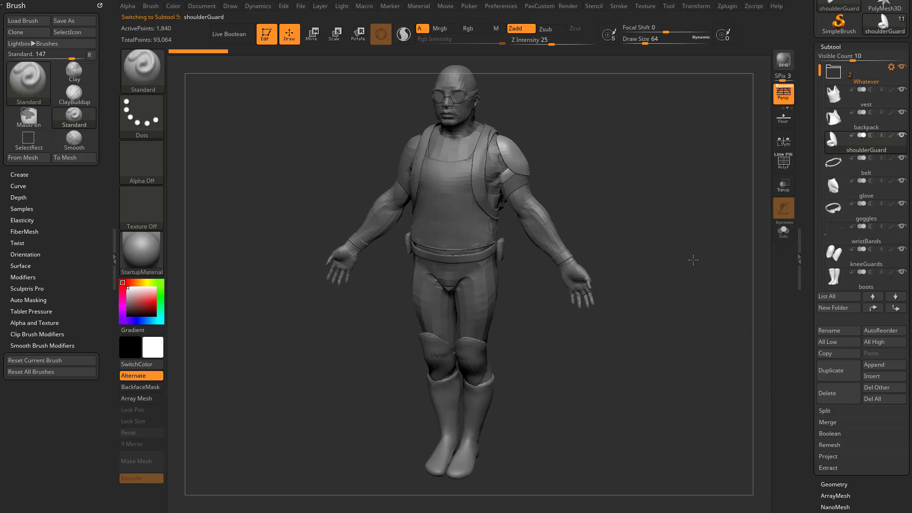
pyautogui.moveTo(675, 253); pyautogui.dragTo(759, 245)
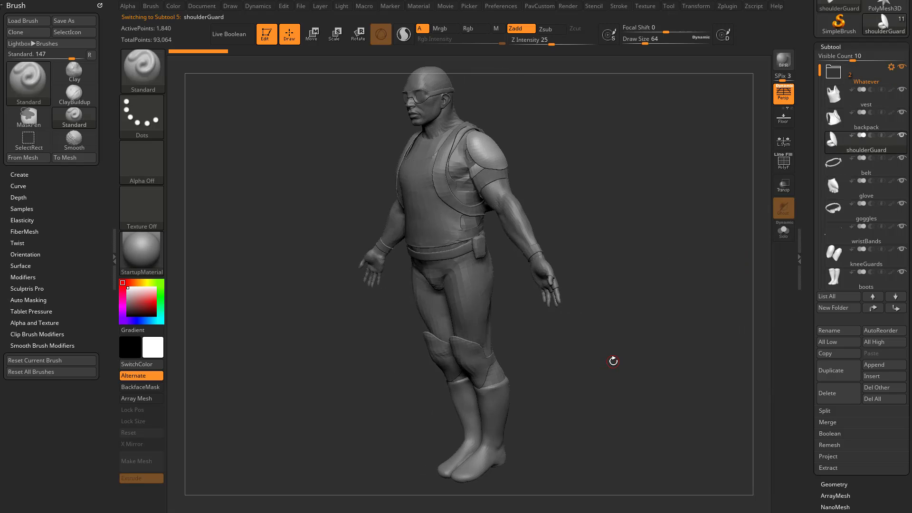
# Move the goggles subtool into the collapsed Whatever folder and expand the folder.
pyautogui.moveTo(864, 221); pyautogui.dragTo(875, 83)
pyautogui.moveTo(852, 76)
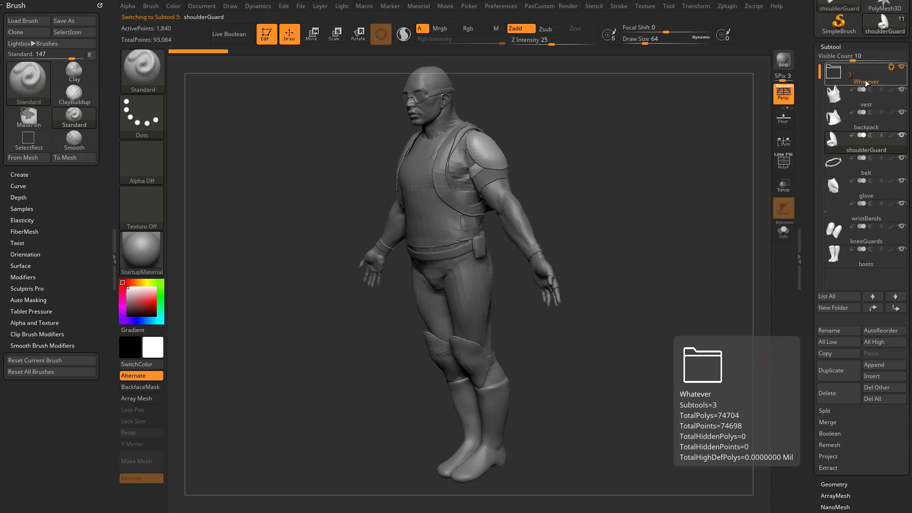
pyautogui.moveTo(649, 201); pyautogui.dragTo(629, 208)
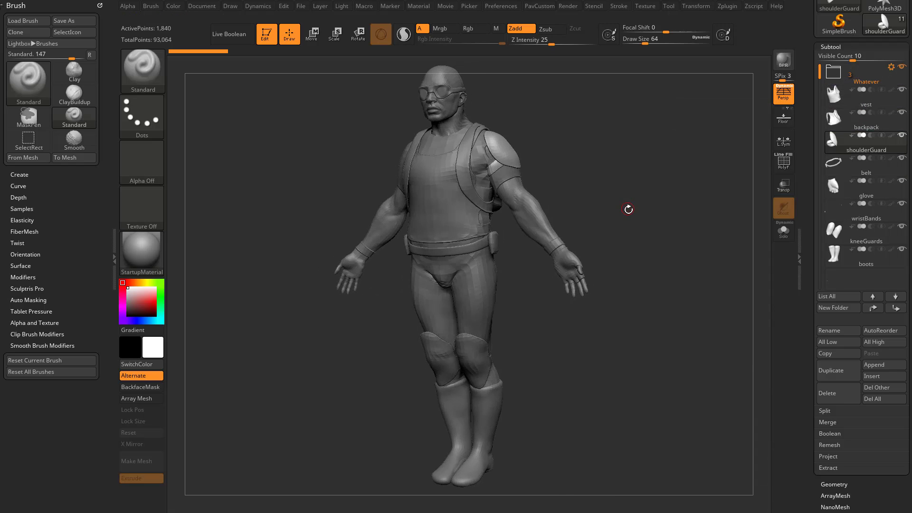
pyautogui.click(834, 72)
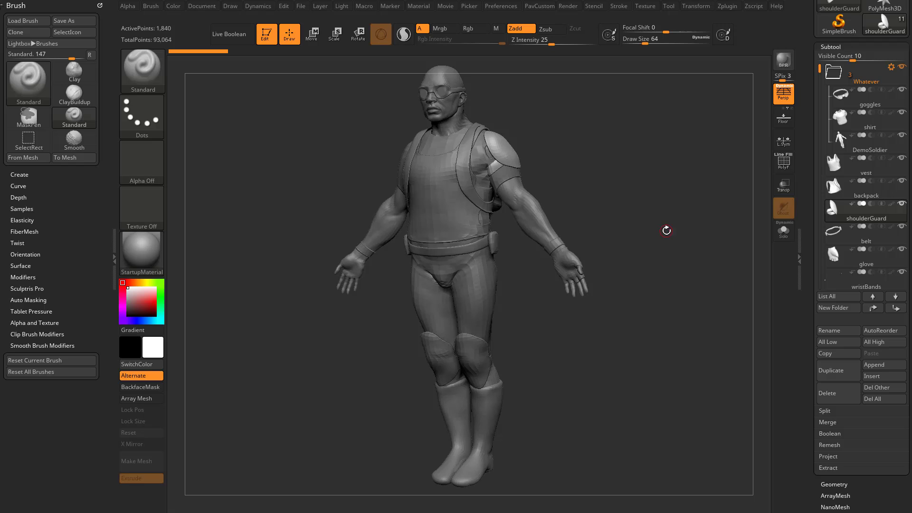
# Delete the Whatever folder with the Delete Folder action rather than Delete All.
pyautogui.click(891, 67)
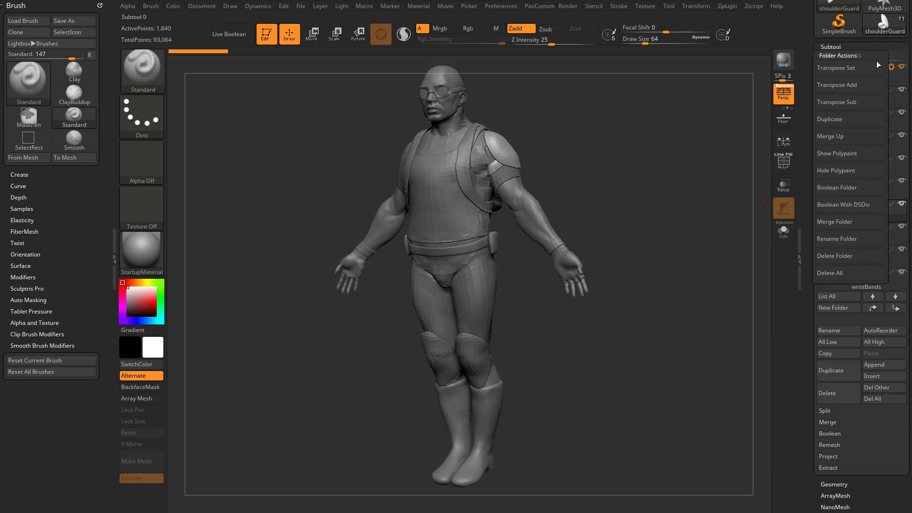
pyautogui.click(892, 67)
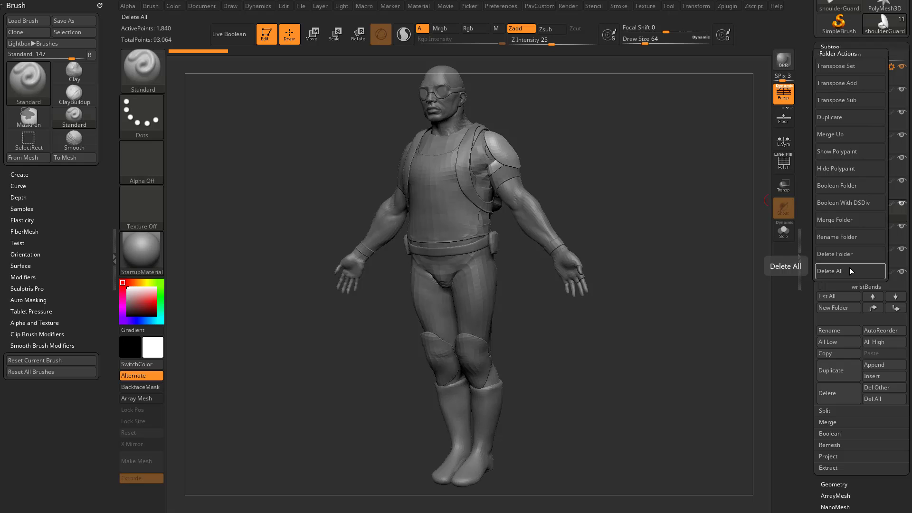
pyautogui.click(855, 254)
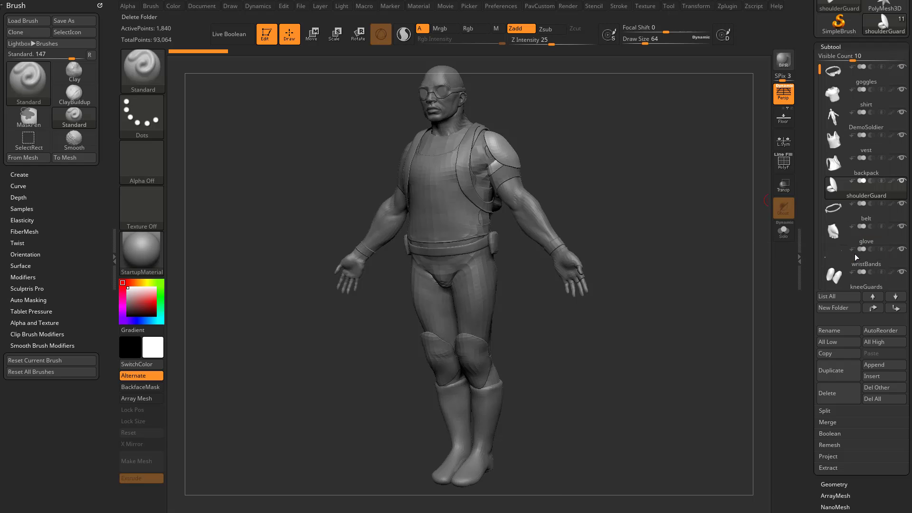
# Switch to the Move gizmo and enable Transpose All Selected Subtools.
pyautogui.moveTo(745, 174); pyautogui.dragTo(702, 214)
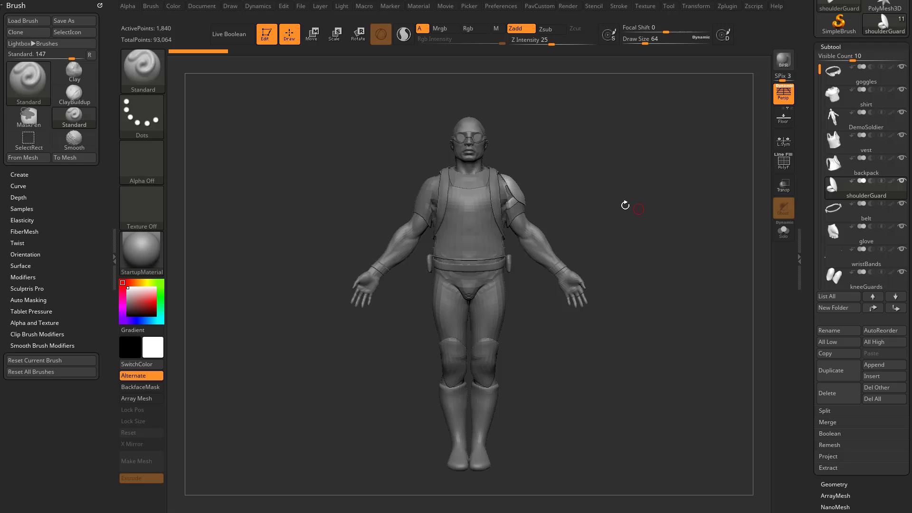
pyautogui.moveTo(625, 206); pyautogui.dragTo(336, 211)
pyautogui.press('w')
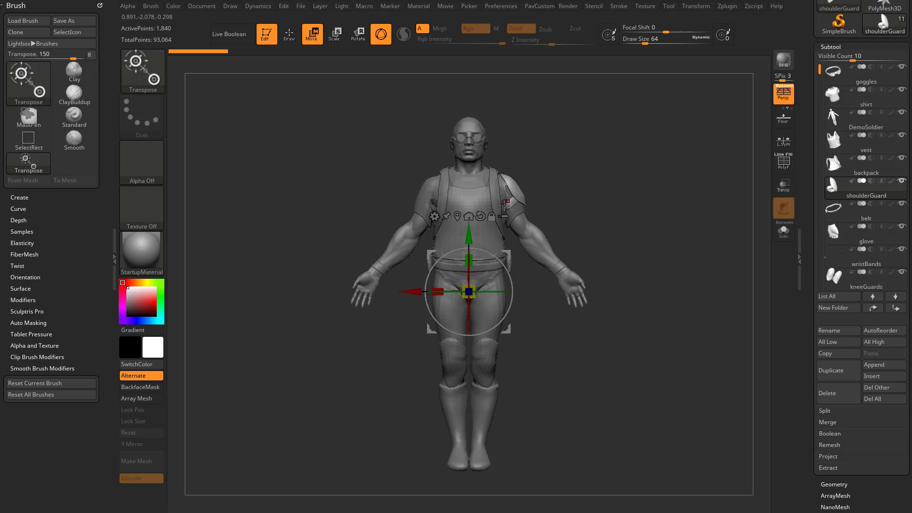
pyautogui.moveTo(648, 226); pyautogui.dragTo(613, 257)
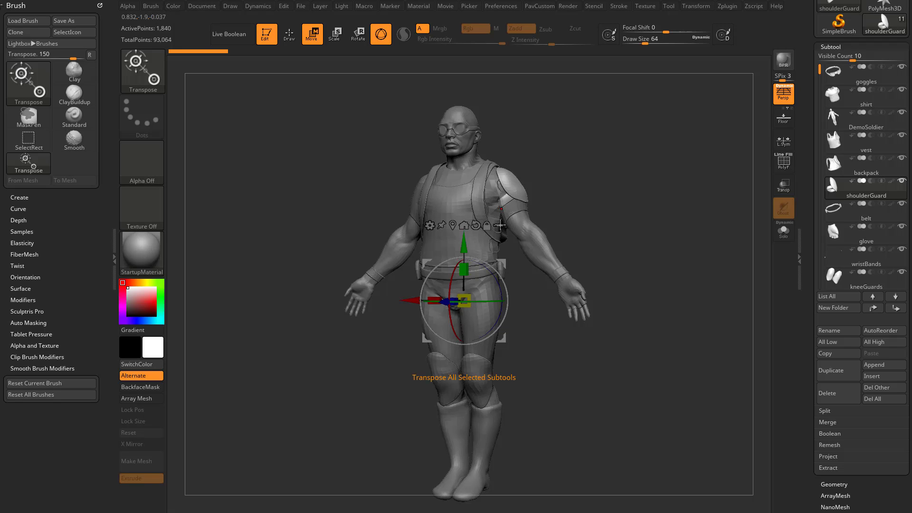
pyautogui.moveTo(670, 253); pyautogui.dragTo(635, 218)
# Try moving all the soldier's subtools together with the gizmo and undo the move.
pyautogui.moveTo(502, 264); pyautogui.dragTo(526, 280)
pyautogui.hotkey('ctrl', 'z')
pyautogui.moveTo(460, 255); pyautogui.dragTo(460, 222)
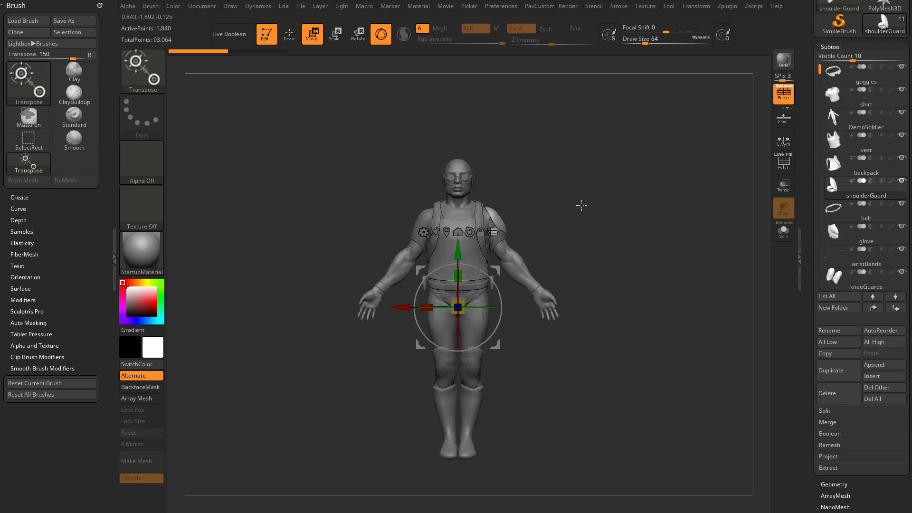
# Deactivate all subtools for multi-transpose, and reactivate only the DemoSoldier body, the shoulder guard and the backpack.
pyautogui.hotkey('ctrl', 'shift')
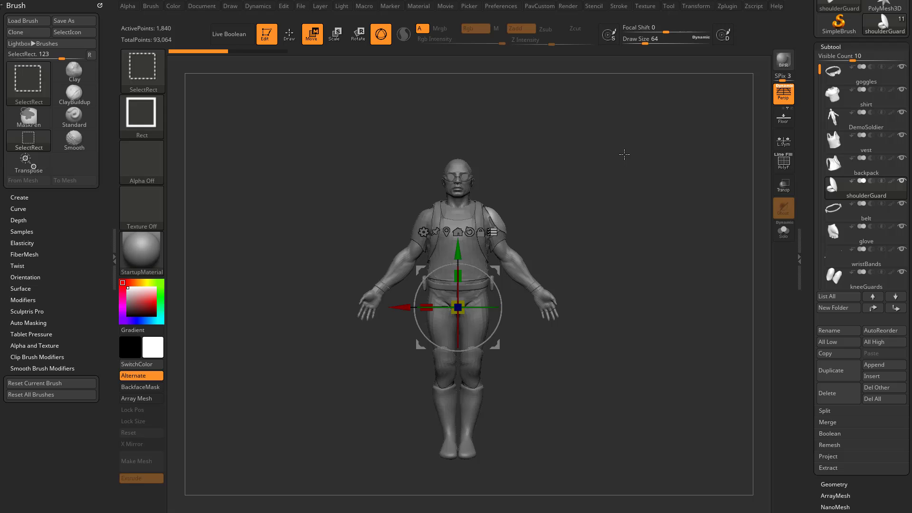
pyautogui.keyDown('ctrl'); pyautogui.keyDown('shift'); pyautogui.moveTo(636, 189); pyautogui.dragTo(637, 238); pyautogui.keyUp('shift'); pyautogui.keyUp('ctrl')
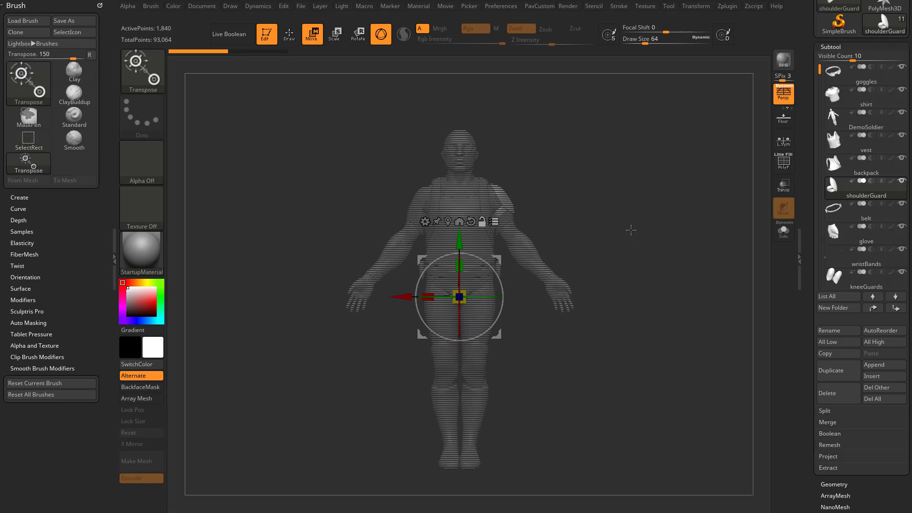
pyautogui.hotkey('ctrl', 'shift')
pyautogui.keyDown('ctrl'); pyautogui.keyDown('shift'); pyautogui.click(505, 141); pyautogui.keyUp('shift'); pyautogui.keyUp('ctrl')
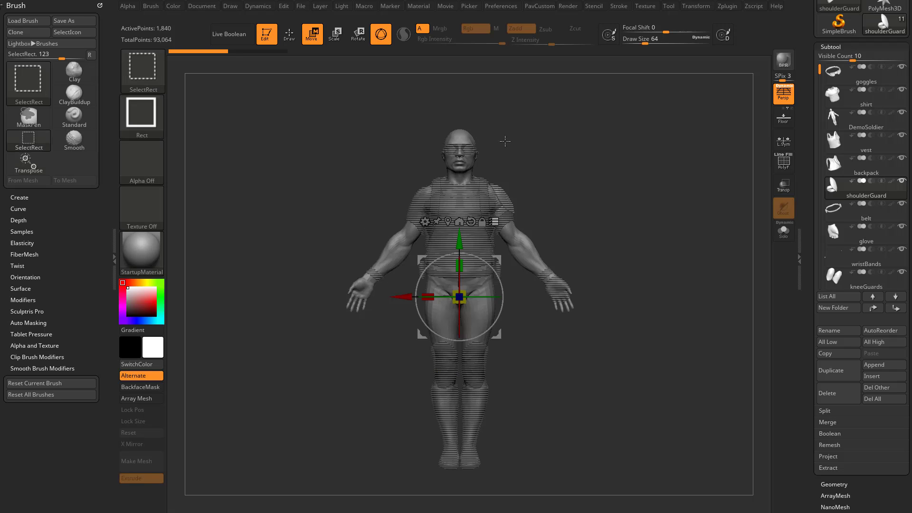
pyautogui.keyDown('ctrl'); pyautogui.keyDown('shift'); pyautogui.click(505, 193); pyautogui.keyUp('shift'); pyautogui.keyUp('ctrl')
pyautogui.keyDown('ctrl'); pyautogui.keyDown('shift'); pyautogui.click(484, 183); pyautogui.keyUp('shift'); pyautogui.keyUp('ctrl')
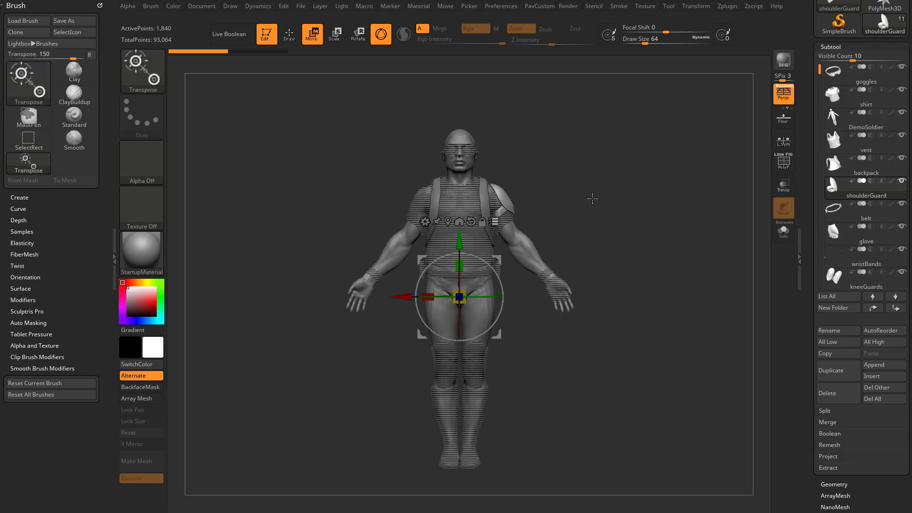
# Try moving the activated body, shoulder guard and backpack sideways together, and undo the move.
pyautogui.moveTo(592, 198)
pyautogui.mouseDown()
pyautogui.moveTo(552, 215)
pyautogui.moveTo(563, 217)
pyautogui.mouseUp()
pyautogui.moveTo(497, 261); pyautogui.dragTo(573, 263)
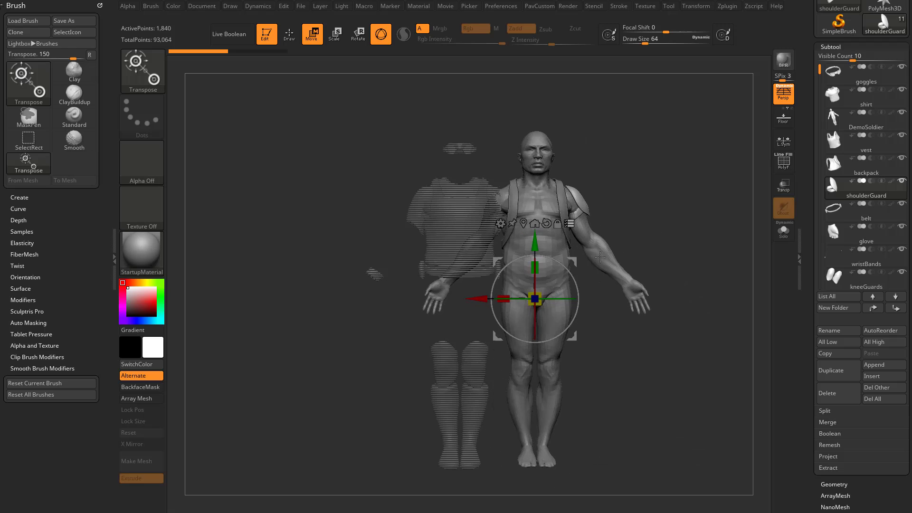
pyautogui.hotkey('ctrl', 'z')
pyautogui.hotkey('ctrl', 'z')
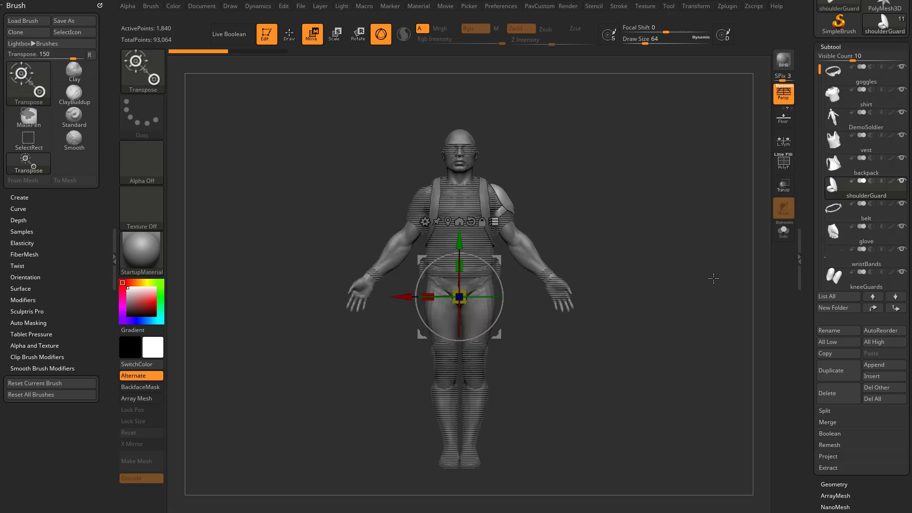
# Invert the multi-transpose selection, try moving the activated clothing subtools together, and undo the move.
pyautogui.hotkey('ctrl', 'shift')
pyautogui.keyDown('ctrl'); pyautogui.keyDown('shift'); pyautogui.click(646, 162); pyautogui.keyUp('shift'); pyautogui.keyUp('ctrl')
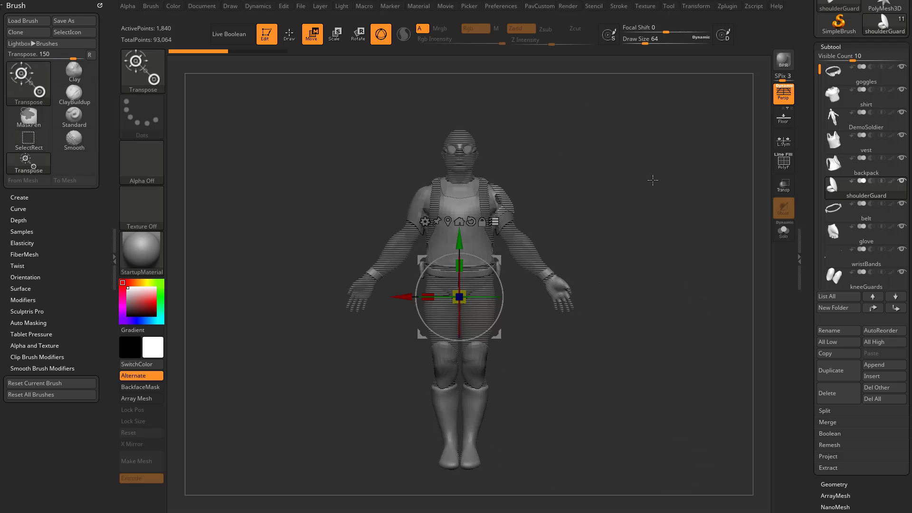
pyautogui.moveTo(498, 257); pyautogui.dragTo(629, 236)
pyautogui.hotkey('ctrl', 'z')
# Activate every subtool for multi-transpose, try moving the whole soldier, and undo the move.
pyautogui.keyDown('ctrl'); pyautogui.keyDown('shift'); pyautogui.click(662, 157); pyautogui.keyUp('shift'); pyautogui.keyUp('ctrl')
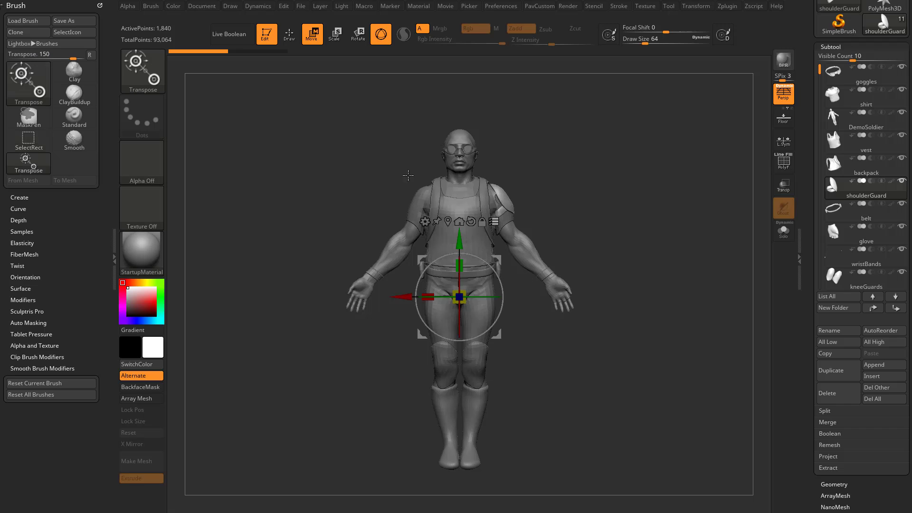
pyautogui.moveTo(499, 257); pyautogui.dragTo(510, 252)
pyautogui.hotkey('ctrl', 'z')
# Deactivate all subtools, and activate only the goggles, shirt, vest, backpack and shoulder guard, excluding the body.
pyautogui.keyDown('ctrl'); pyautogui.keyDown('shift'); pyautogui.click(663, 165); pyautogui.keyUp('shift'); pyautogui.keyUp('ctrl')
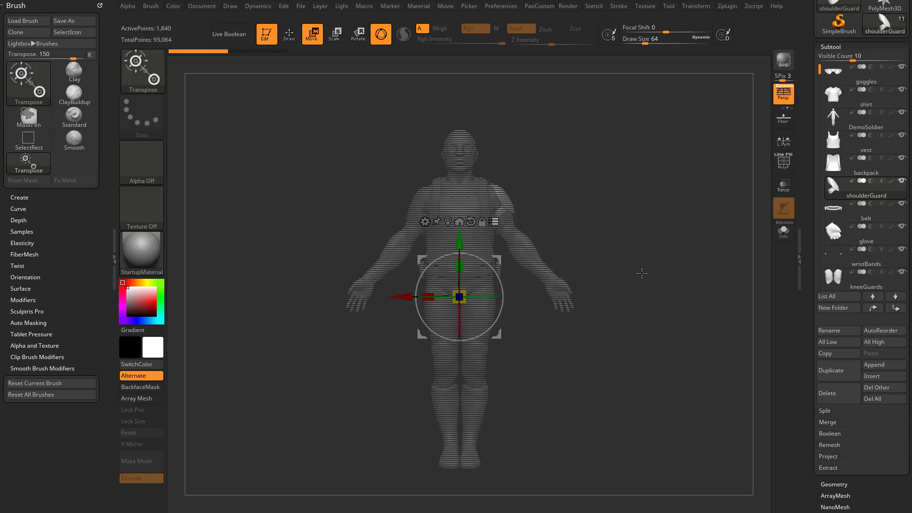
pyautogui.hotkey('ctrl', 'shift')
pyautogui.keyDown('ctrl'); pyautogui.keyDown('shift'); pyautogui.moveTo(652, 100); pyautogui.dragTo(355, 230); pyautogui.keyUp('shift'); pyautogui.keyUp('ctrl')
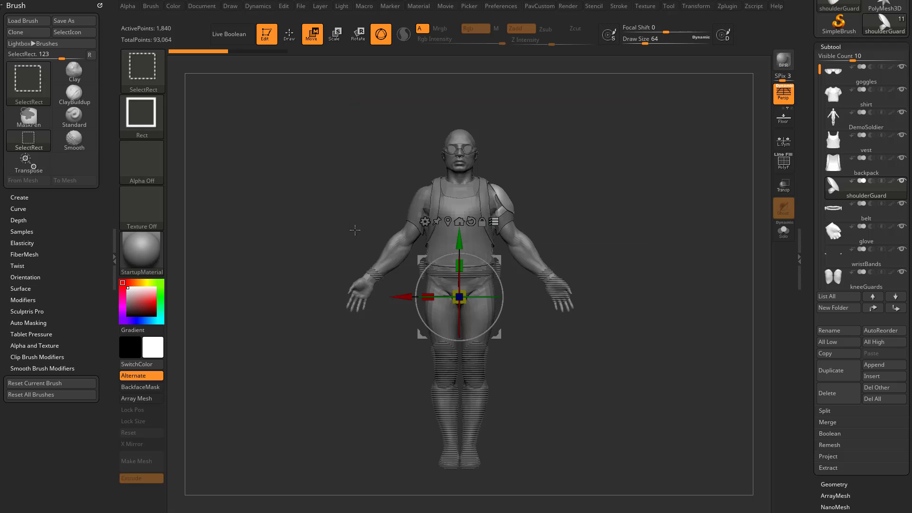
pyautogui.keyDown('ctrl'); pyautogui.keyDown('shift'); pyautogui.click(521, 243); pyautogui.keyUp('shift'); pyautogui.keyUp('ctrl')
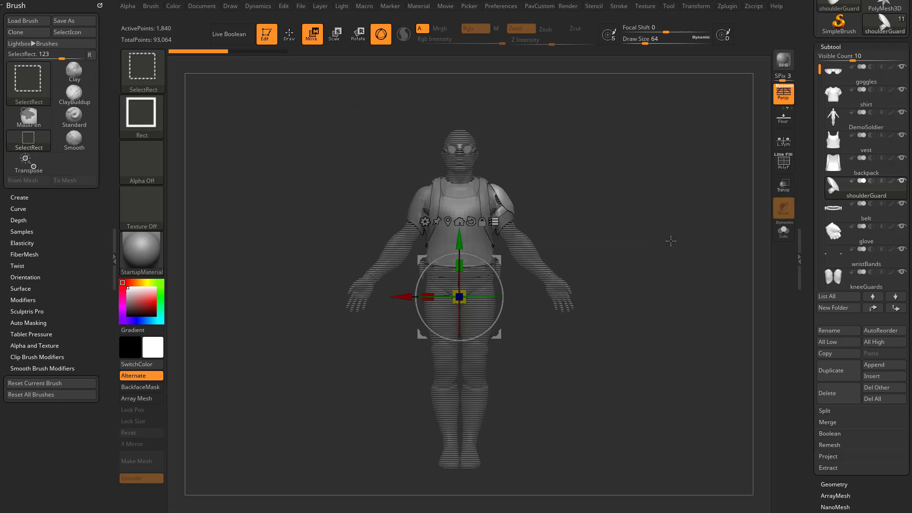
# Group the subtools activated for multi-transpose in a new folder named UpperBodyEquipment, accepting the folder creation with Always YES.
pyautogui.moveTo(694, 197)
pyautogui.mouseDown()
pyautogui.moveTo(640, 212)
pyautogui.moveTo(516, 217)
pyautogui.mouseUp()
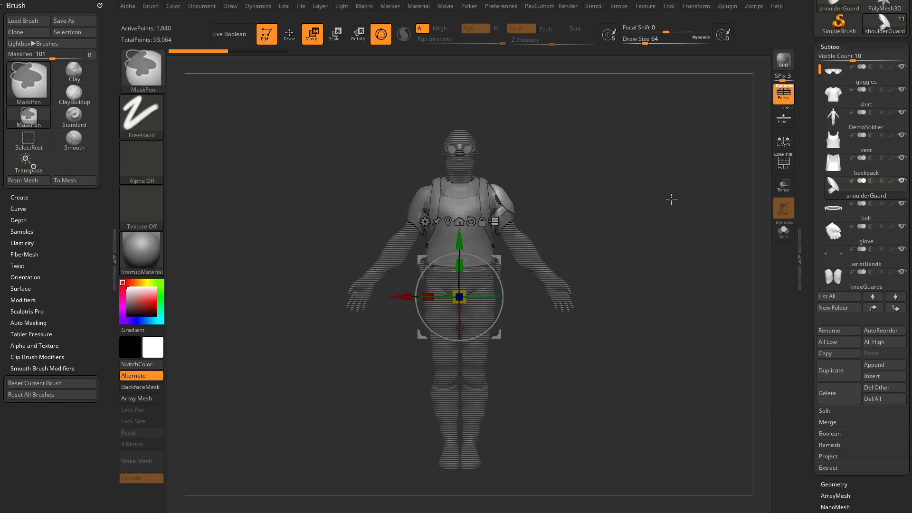
pyautogui.hotkey('ctrl', 'f')
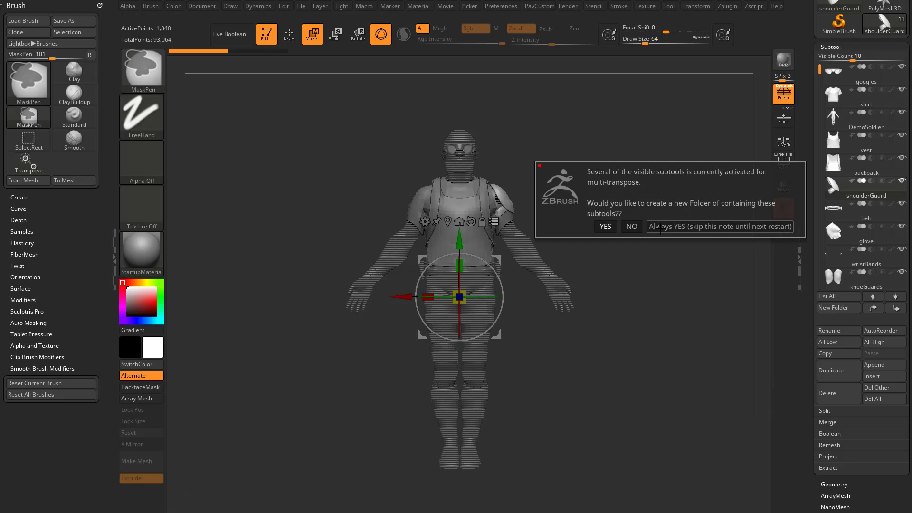
pyautogui.click(695, 227)
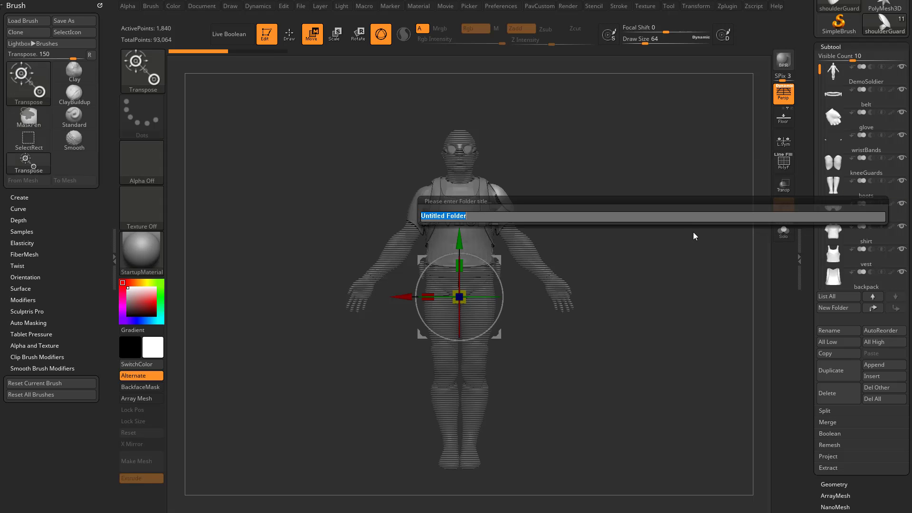
pyautogui.write('UpperBodyEquipment')
pyautogui.press('Return')
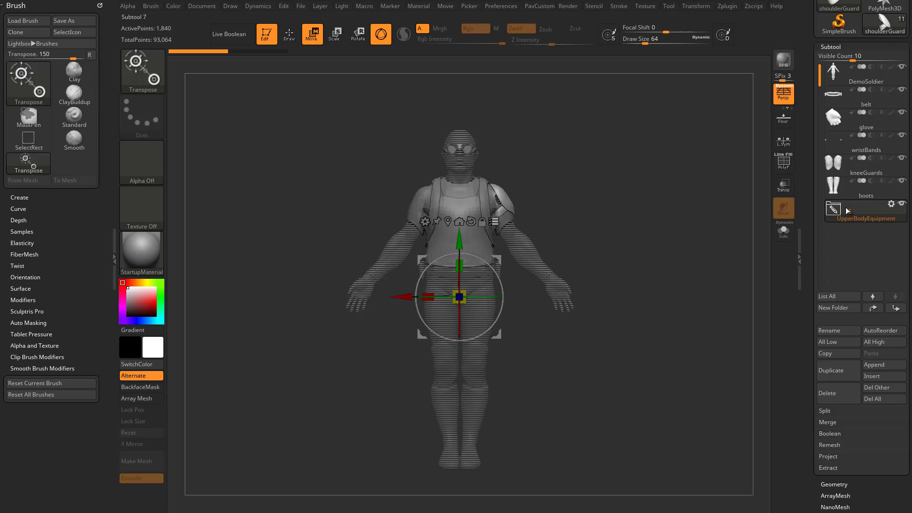
# Turn off multi-transpose and return to Draw mode.
pyautogui.moveTo(689, 240); pyautogui.dragTo(671, 242)
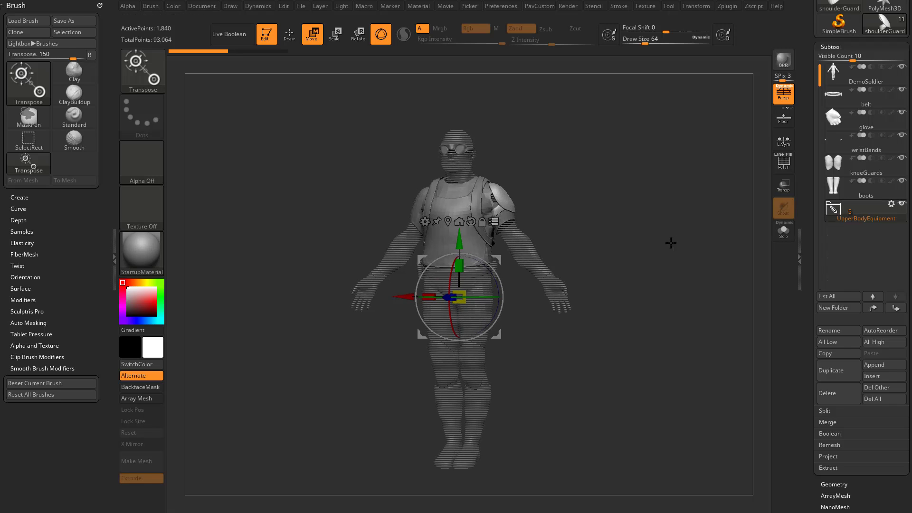
pyautogui.click(495, 226)
pyautogui.keyDown('shift'); pyautogui.moveTo(616, 208); pyautogui.dragTo(666, 227); pyautogui.keyUp('shift')
pyautogui.press('q')
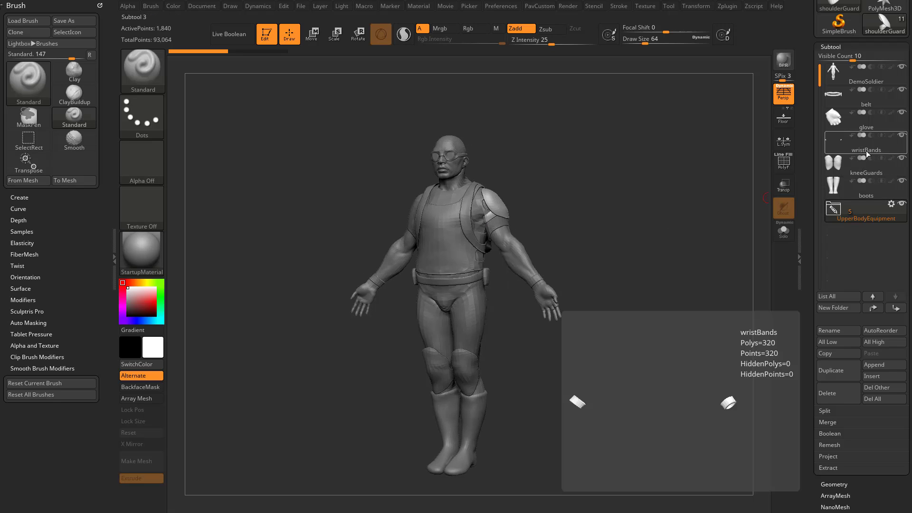
# Add the wristBands subtool to the UpperBodyEquipment folder, and reorder the glove below the boots.
pyautogui.click(866, 152)
pyautogui.moveTo(696, 171)
pyautogui.mouseDown()
pyautogui.moveTo(651, 183)
pyautogui.moveTo(702, 188)
pyautogui.mouseUp()
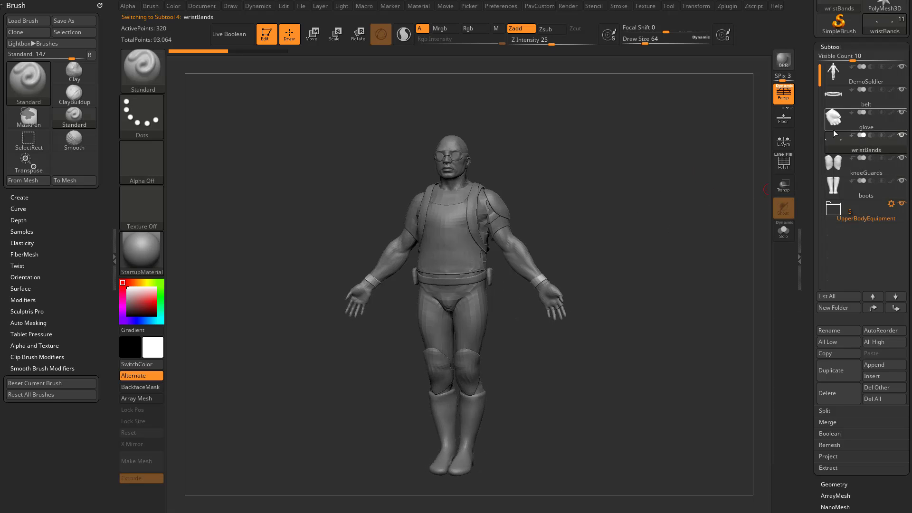
pyautogui.moveTo(905, 119)
pyautogui.moveTo(636, 264); pyautogui.dragTo(632, 270)
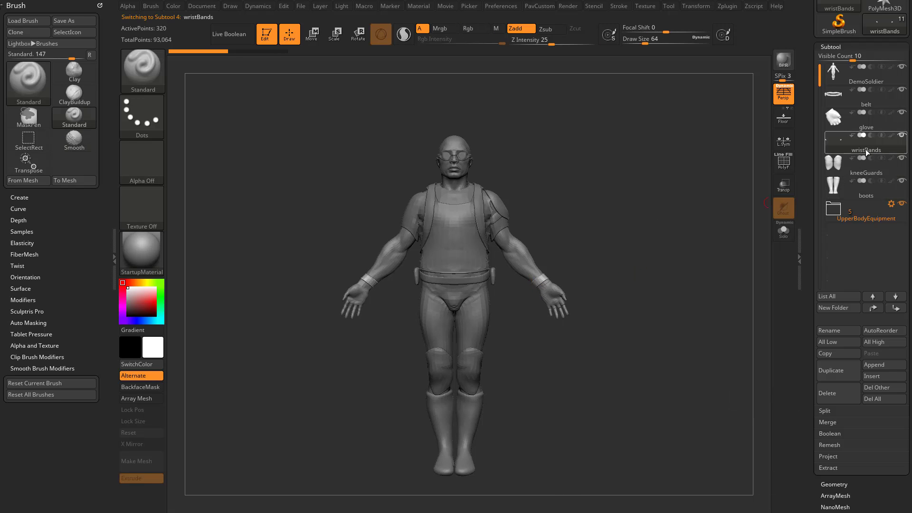
pyautogui.moveTo(865, 150); pyautogui.dragTo(871, 221)
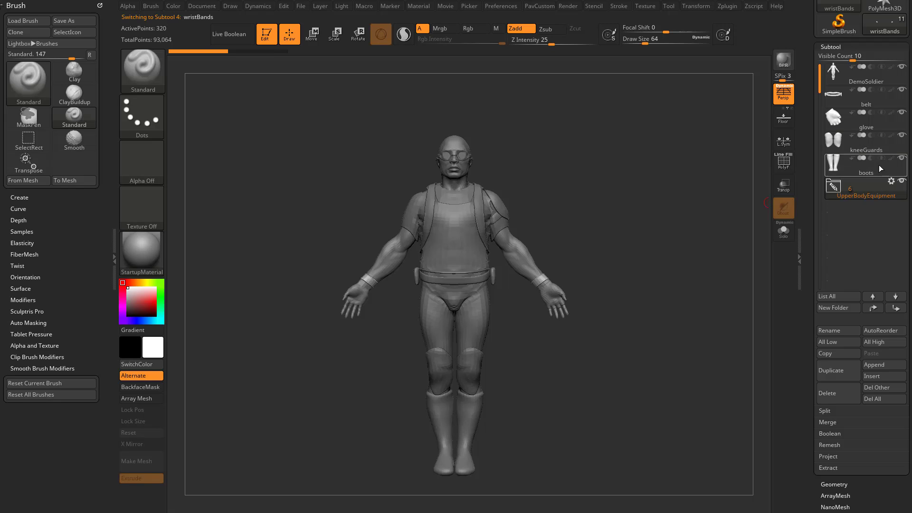
pyautogui.moveTo(870, 121); pyautogui.dragTo(863, 197)
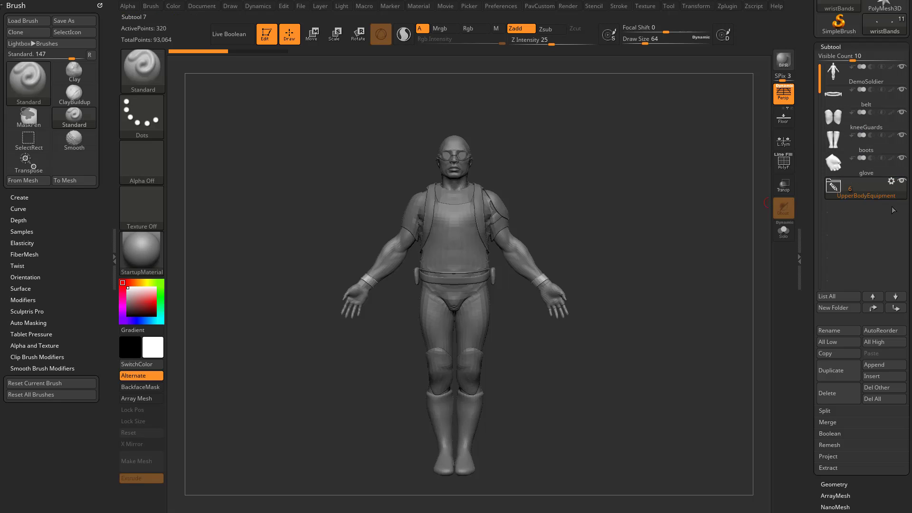
# Select the belt subtool and hide the whole UpperBodyEquipment folder.
pyautogui.click(865, 98)
pyautogui.moveTo(697, 240)
pyautogui.mouseDown()
pyautogui.moveTo(672, 252)
pyautogui.moveTo(693, 249)
pyautogui.mouseUp()
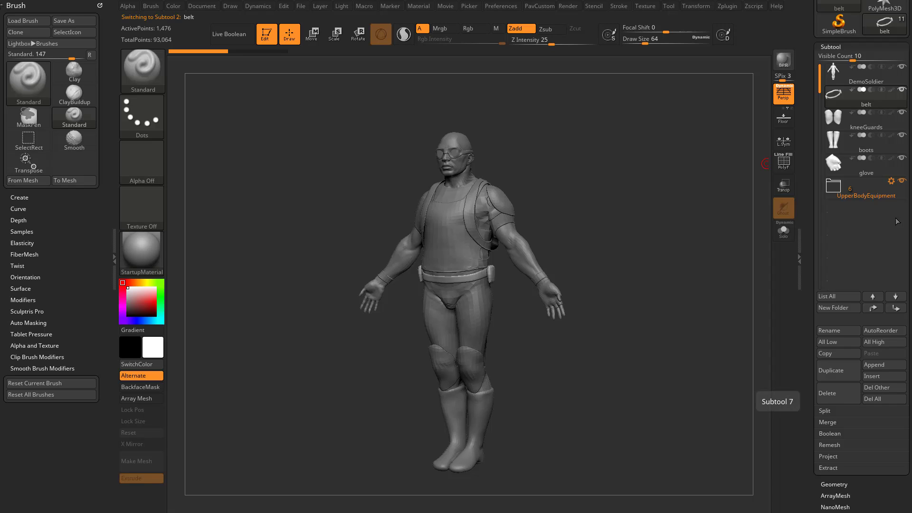
pyautogui.click(902, 181)
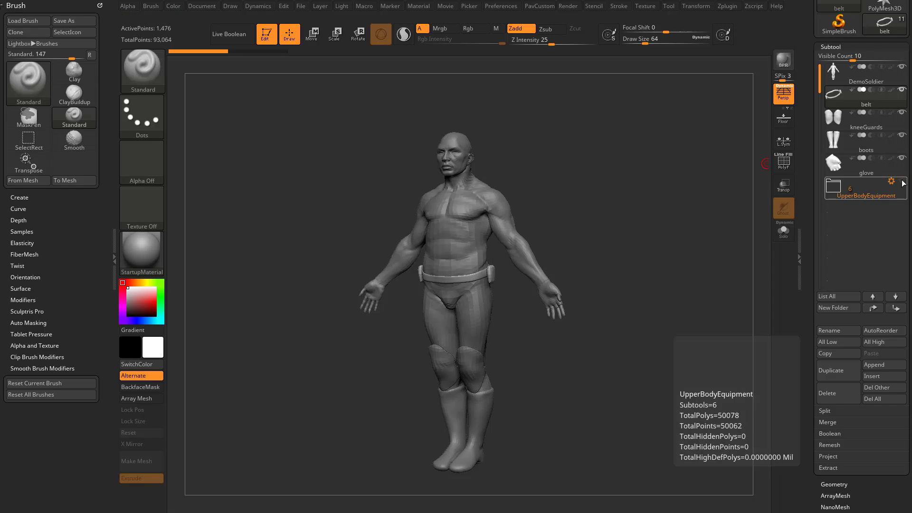
pyautogui.moveTo(667, 269); pyautogui.dragTo(685, 261)
# Switch to Move mode with multi-transpose on, and toggle all visible subtools between activated and deactivated.
pyautogui.press('w')
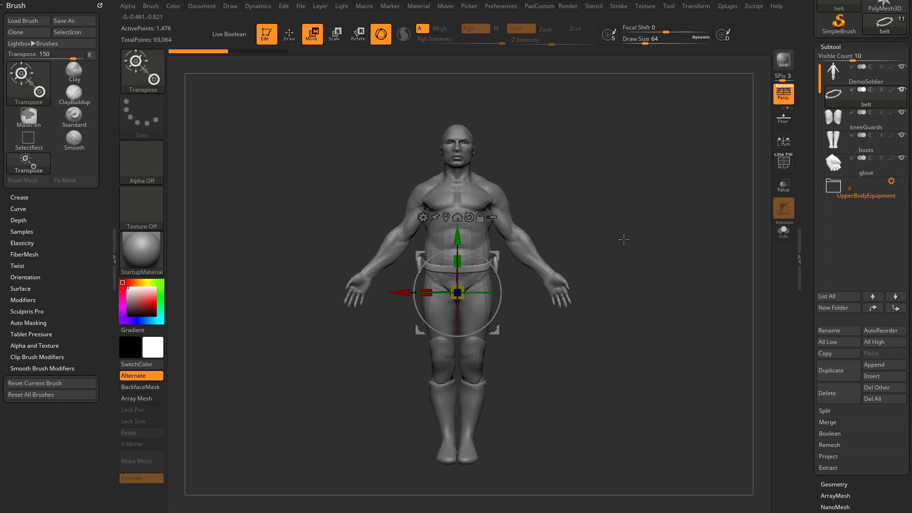
pyautogui.click(491, 217)
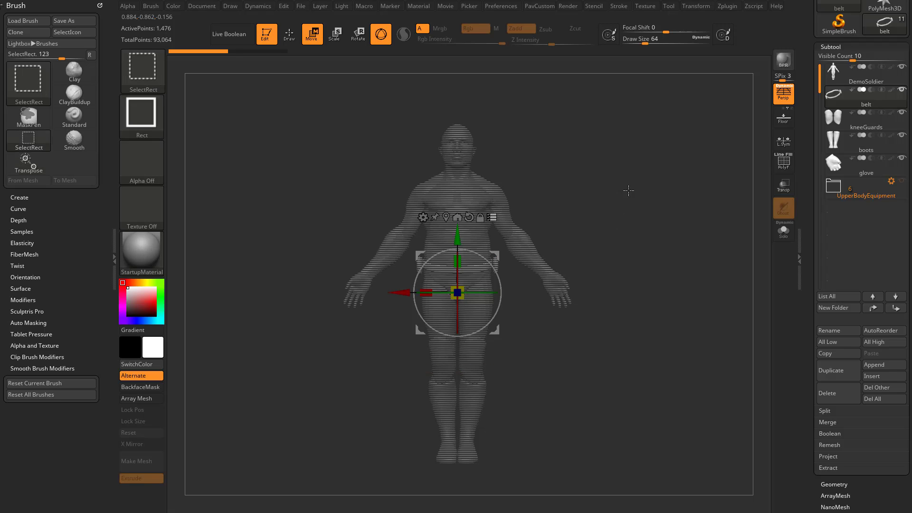
pyautogui.keyDown('ctrl'); pyautogui.keyDown('shift'); pyautogui.moveTo(638, 163); pyautogui.dragTo(692, 237); pyautogui.keyUp('shift'); pyautogui.keyUp('ctrl')
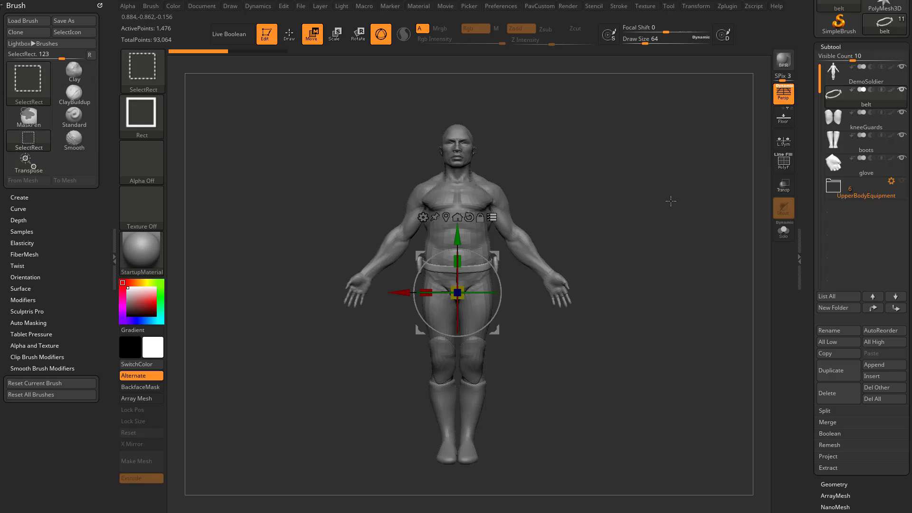
pyautogui.keyDown('ctrl'); pyautogui.keyDown('shift'); pyautogui.moveTo(670, 200); pyautogui.dragTo(612, 214); pyautogui.keyUp('shift'); pyautogui.keyUp('ctrl')
pyautogui.hotkey('ctrl', 'shift')
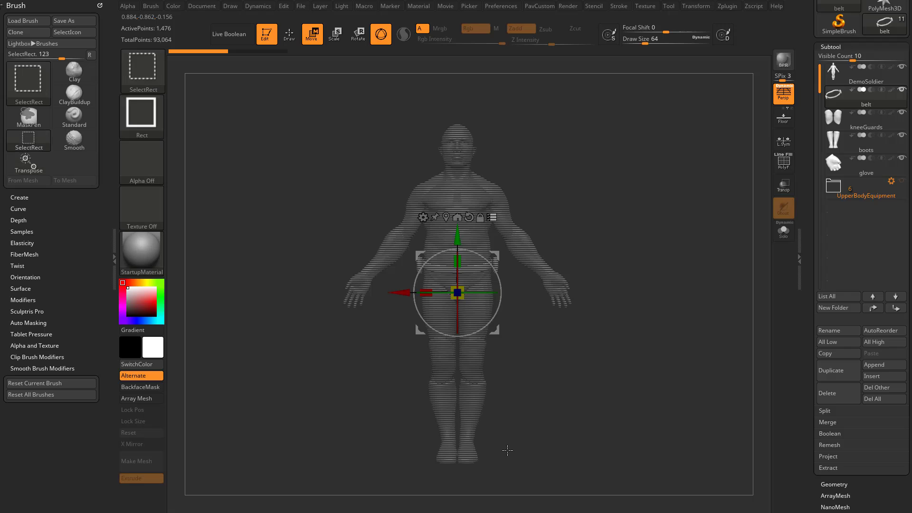
# Try activating the boots and knee guards individually for multi-transpose, and clear that partial selection.
pyautogui.keyDown('ctrl'); pyautogui.keyDown('shift'); pyautogui.click(482, 384); pyautogui.keyUp('shift'); pyautogui.keyUp('ctrl')
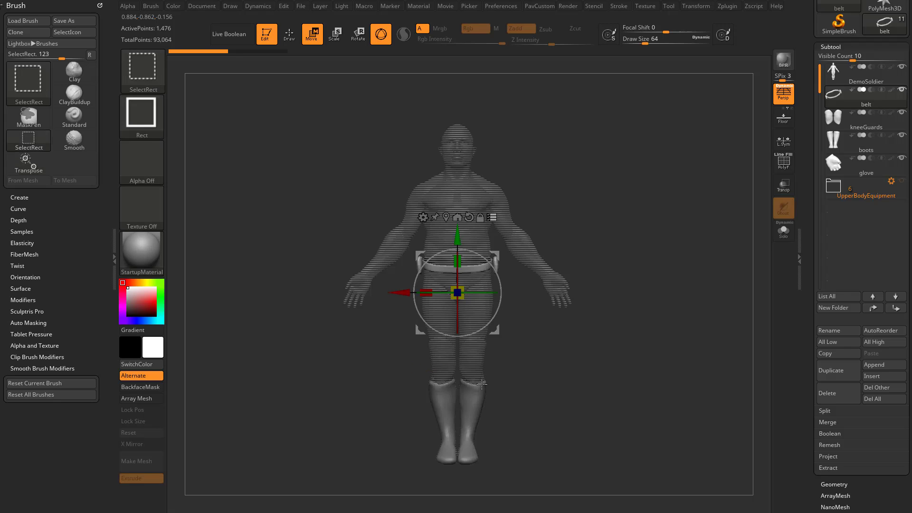
pyautogui.keyDown('ctrl'); pyautogui.keyDown('shift'); pyautogui.click(474, 365); pyautogui.keyUp('shift'); pyautogui.keyUp('ctrl')
pyautogui.keyDown('ctrl'); pyautogui.keyDown('shift'); pyautogui.click(639, 204); pyautogui.keyUp('shift'); pyautogui.keyUp('ctrl')
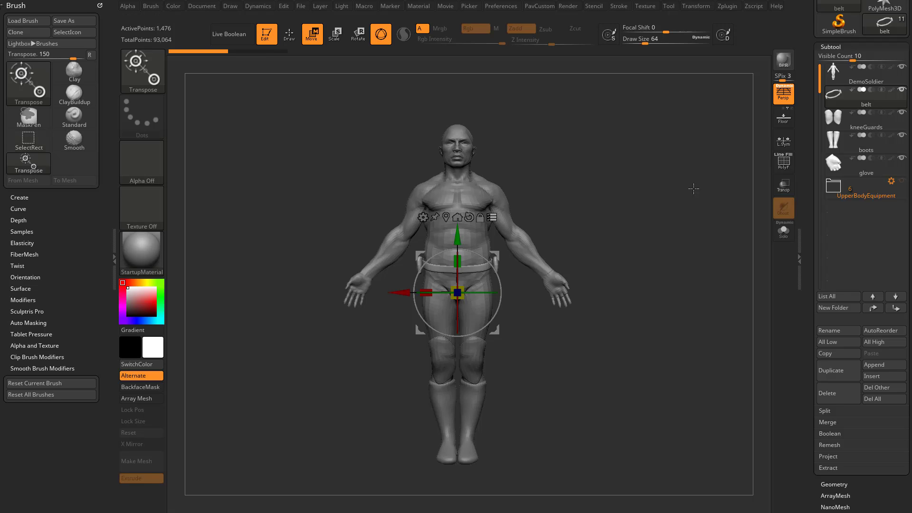
# Isolate the body for multi-transpose and invert the selection to activate the belt, knee guards, boots and glove instead.
pyautogui.hotkey('ctrl', 'shift')
pyautogui.keyDown('ctrl'); pyautogui.keyDown('shift'); pyautogui.click(480, 195); pyautogui.keyUp('shift'); pyautogui.keyUp('ctrl')
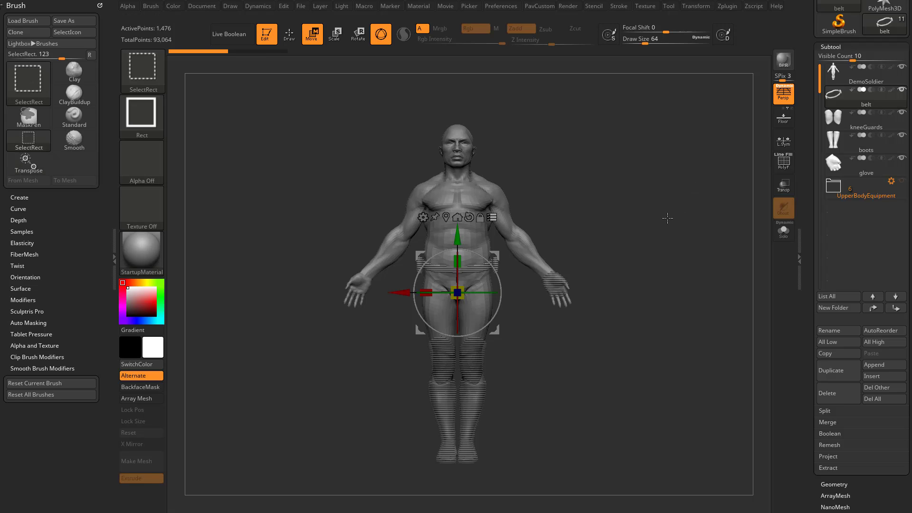
pyautogui.keyDown('ctrl'); pyautogui.keyDown('shift'); pyautogui.click(659, 169); pyautogui.keyUp('shift'); pyautogui.keyUp('ctrl')
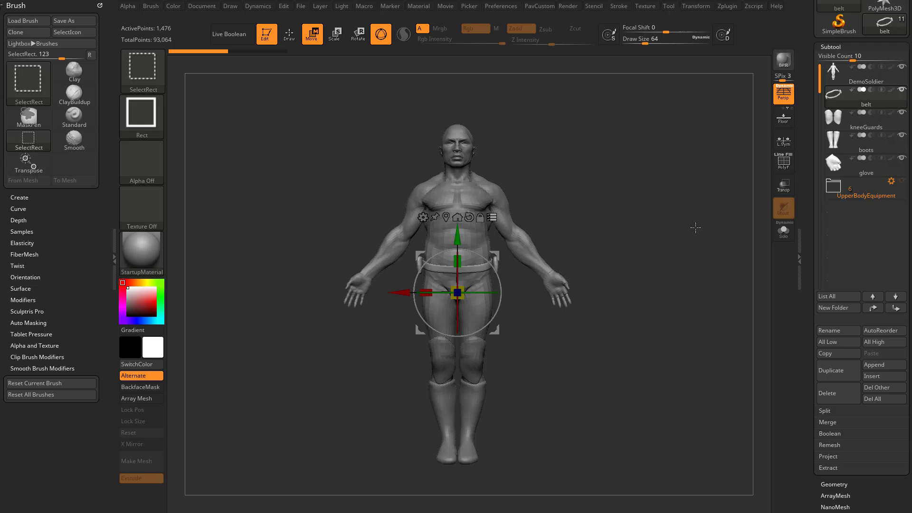
pyautogui.keyDown('ctrl'); pyautogui.keyDown('shift'); pyautogui.click(609, 185); pyautogui.keyUp('shift'); pyautogui.keyUp('ctrl')
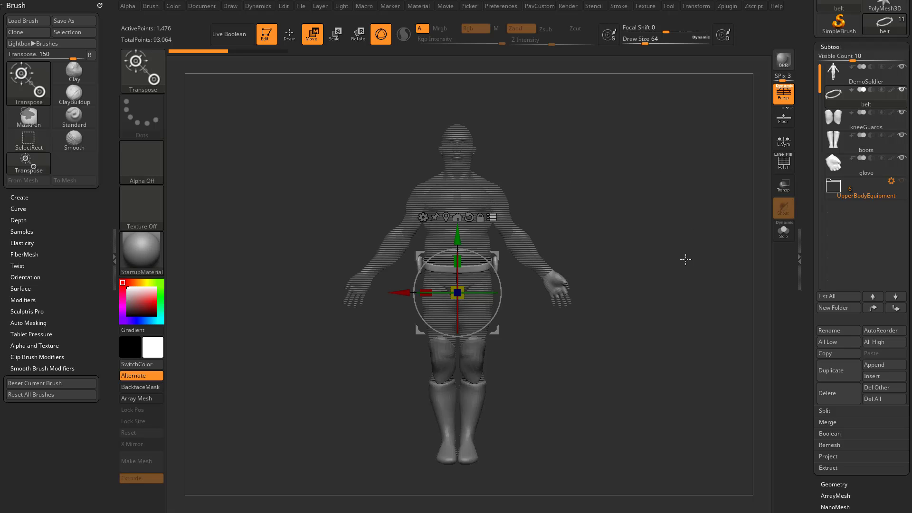
# Group the activated belt, knee guards, boots and glove in a new folder named LowerBody.
pyautogui.hotkey('ctrl', 'f')
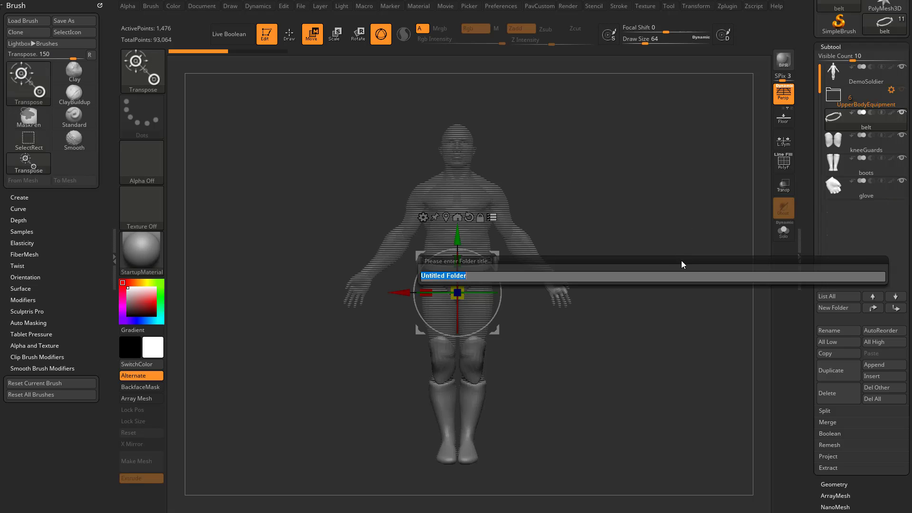
pyautogui.write('LowerBody')
pyautogui.press('Return')
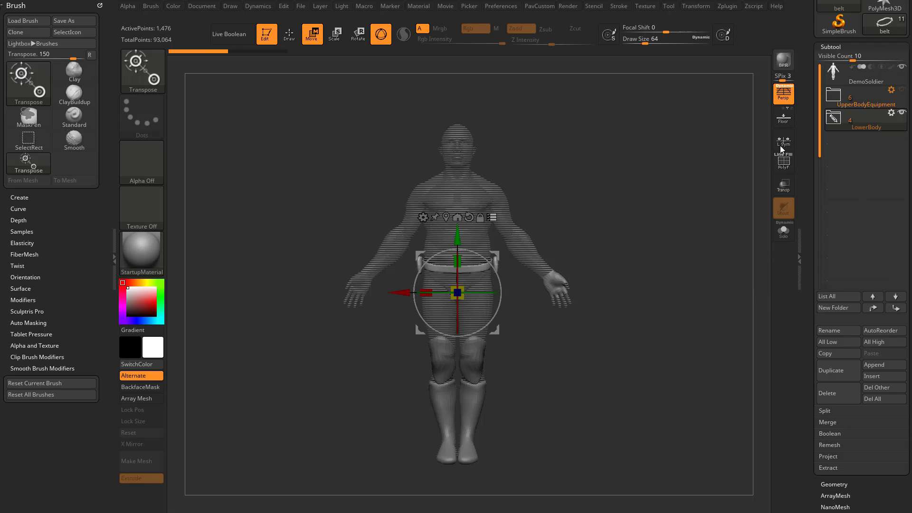
# Select the DemoSoldier subtool and show the UpperBodyEquipment folder again.
pyautogui.click(866, 81)
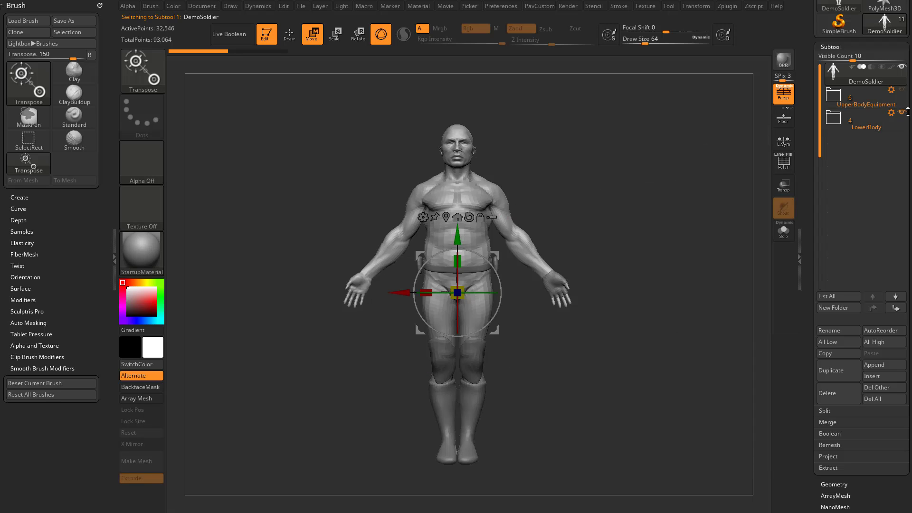
pyautogui.click(902, 90)
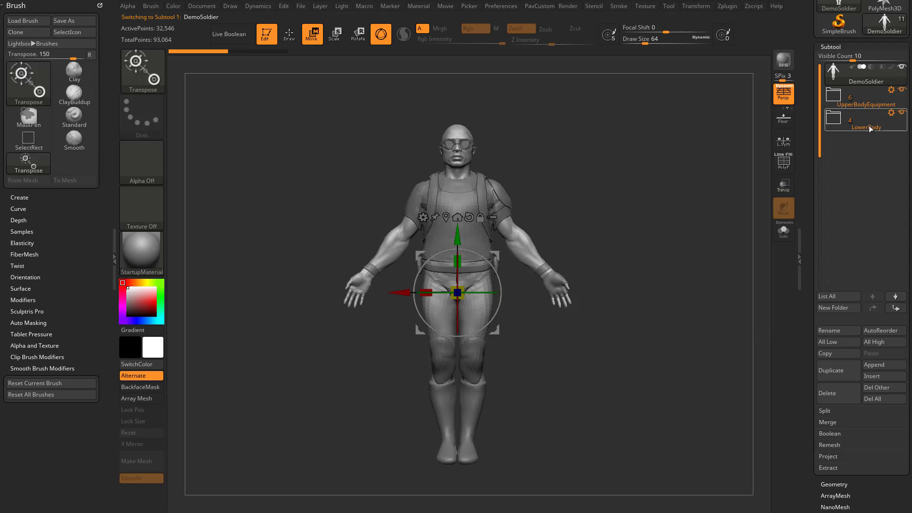
# Expand the LowerBody folder and move its glove subtool into the UpperBodyEquipment folder.
pyautogui.click(836, 126)
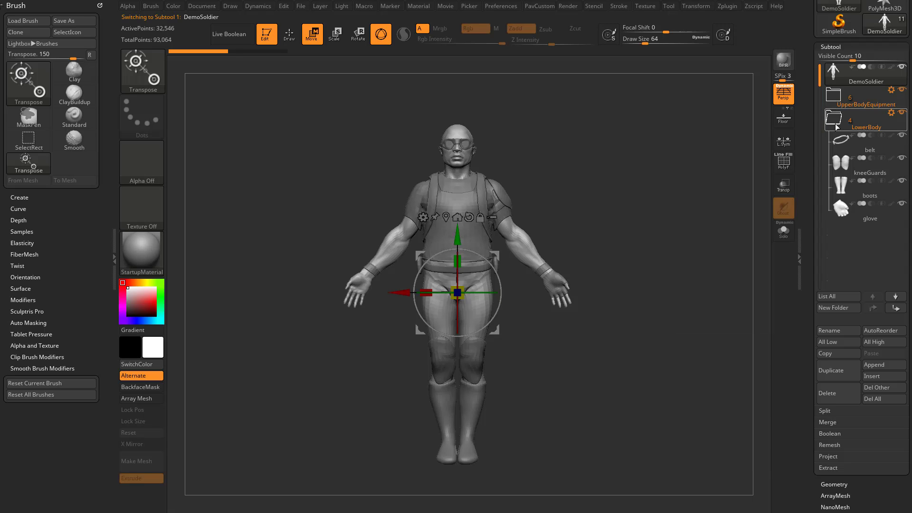
pyautogui.click(871, 219)
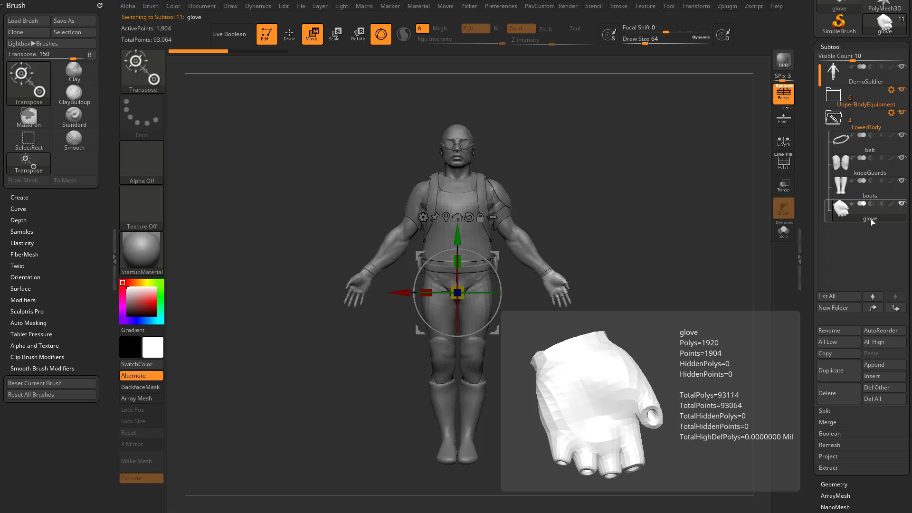
pyautogui.moveTo(871, 218); pyautogui.dragTo(871, 101)
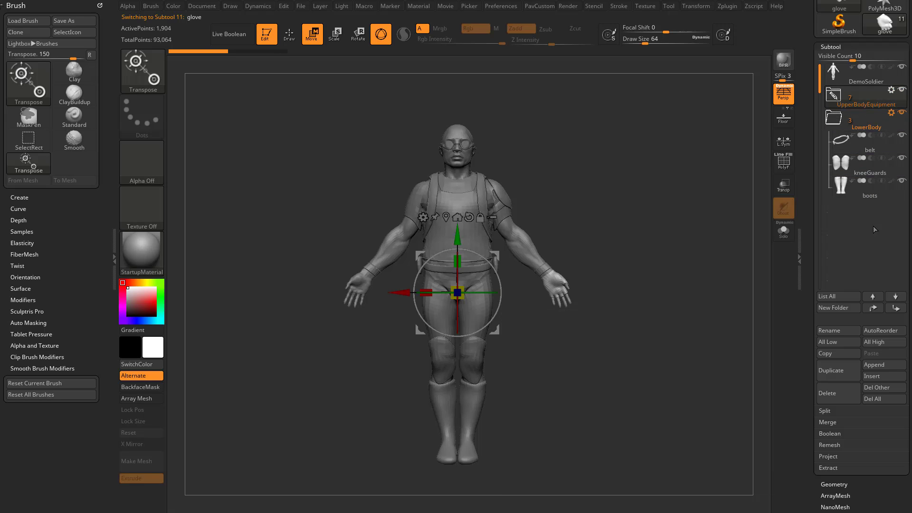
# Hide the UpperBodyEquipment folder, select the boots, and examine the remaining visible subtools in Draw mode.
pyautogui.click(902, 89)
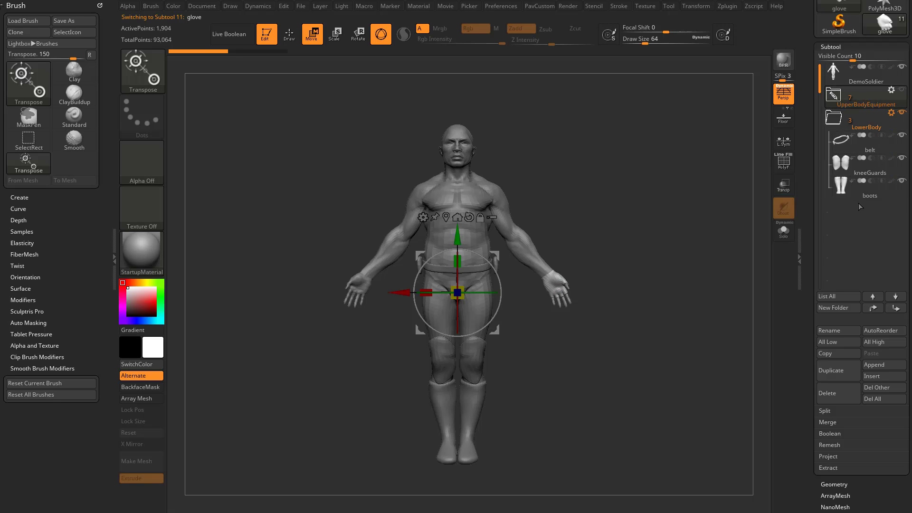
pyautogui.click(869, 192)
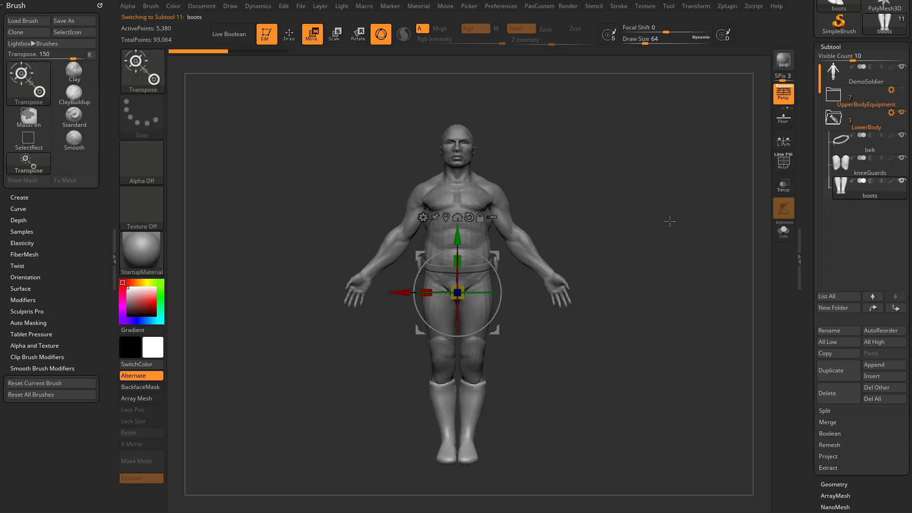
pyautogui.press('q')
pyautogui.moveTo(708, 246)
pyautogui.mouseDown()
pyautogui.moveTo(569, 265)
pyautogui.moveTo(645, 263)
pyautogui.mouseUp()
pyautogui.moveTo(665, 183); pyautogui.dragTo(659, 187)
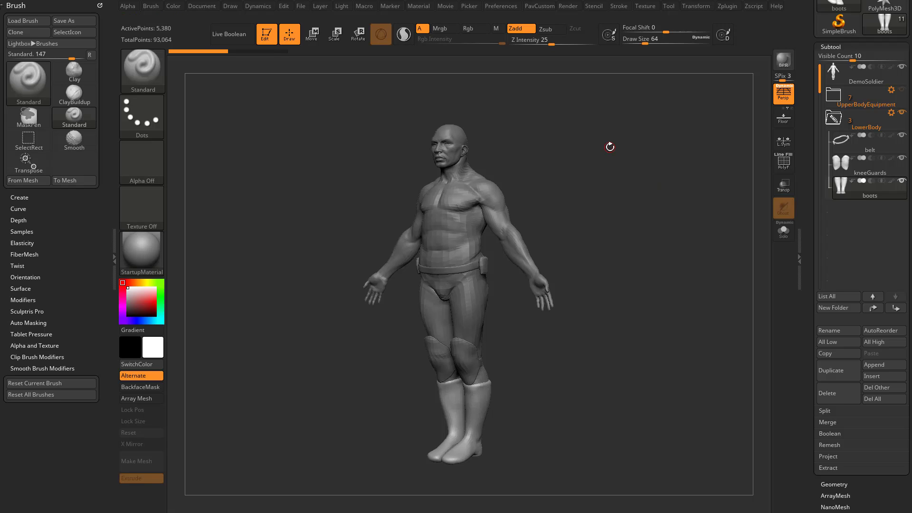
pyautogui.moveTo(666, 181); pyautogui.dragTo(725, 167)
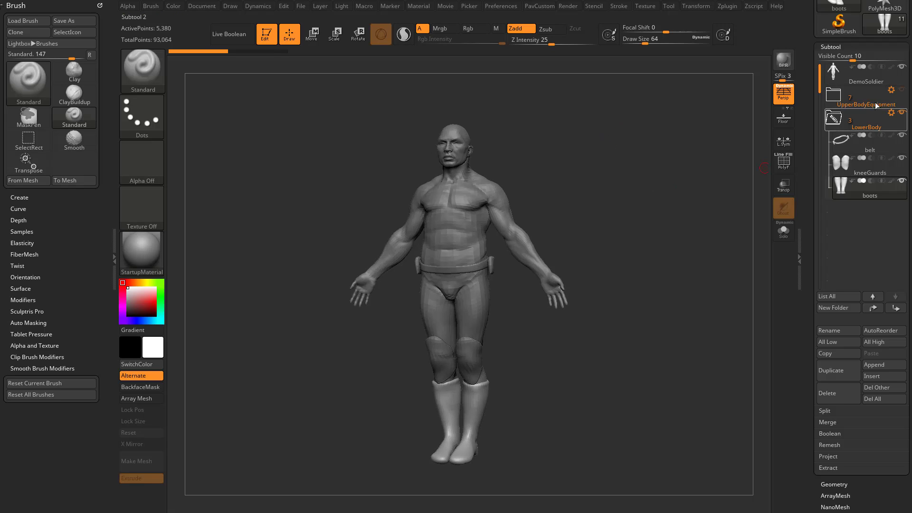
# Show the UpperBodyEquipment folder and activate all its subtools for multi-transpose with the Transpose Set folder action.
pyautogui.click(902, 90)
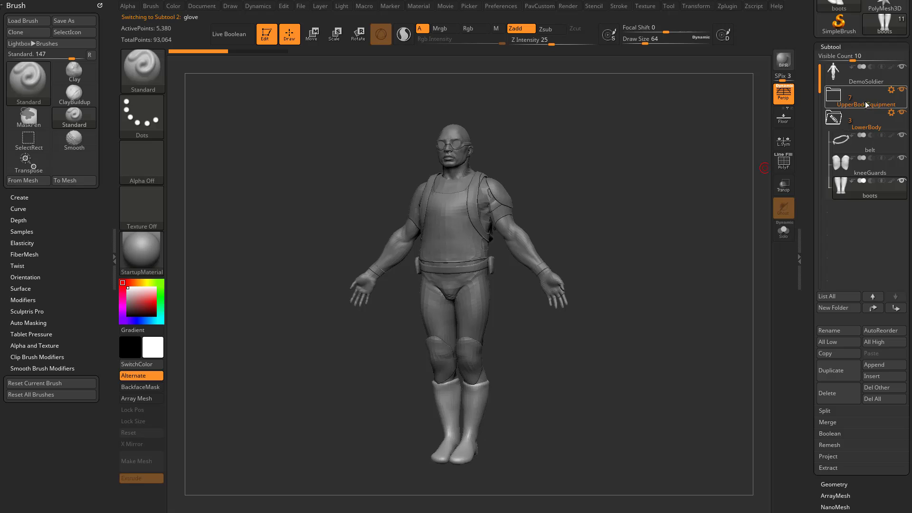
pyautogui.click(892, 91)
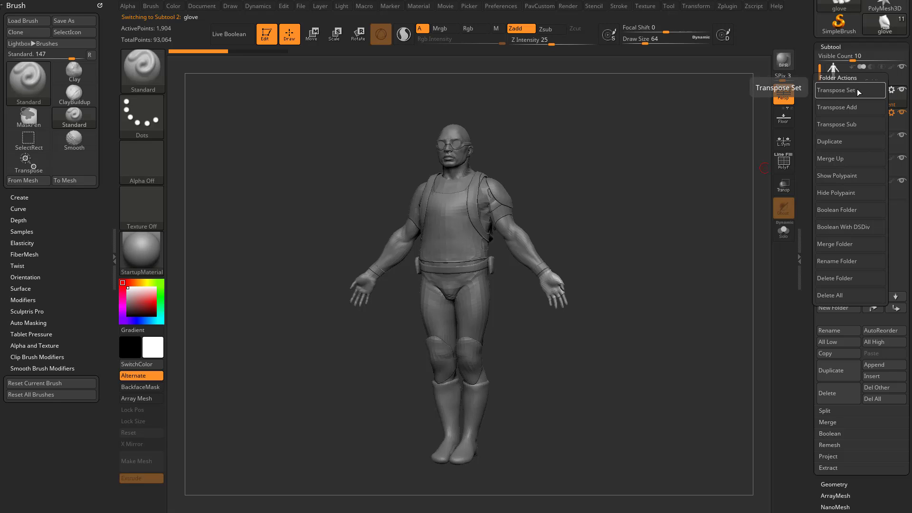
pyautogui.click(881, 90)
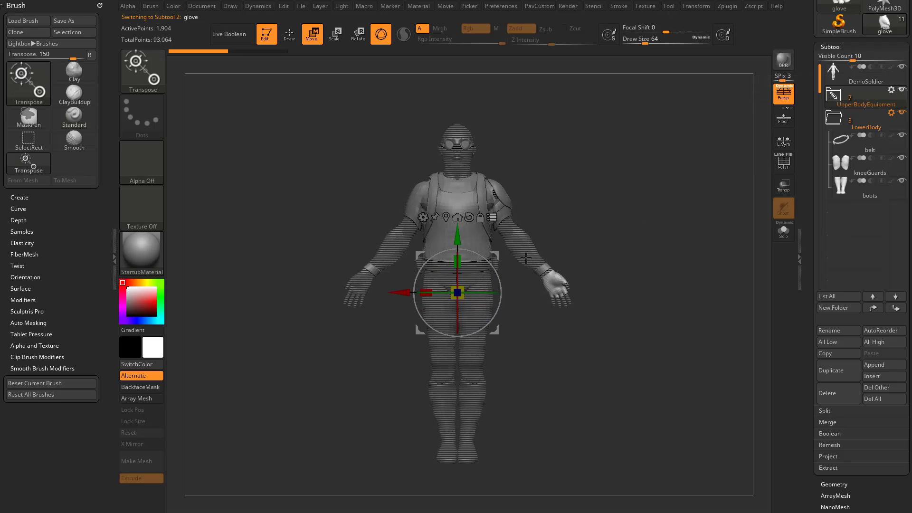
# Try moving the UpperBodyEquipment subtools sideways off the soldier's body with the gizmo, and undo each move.
pyautogui.keyDown('alt'); pyautogui.moveTo(597, 169); pyautogui.dragTo(585, 175); pyautogui.keyUp('alt')
pyautogui.moveTo(488, 265); pyautogui.dragTo(532, 269)
pyautogui.hotkey('ctrl', 'z')
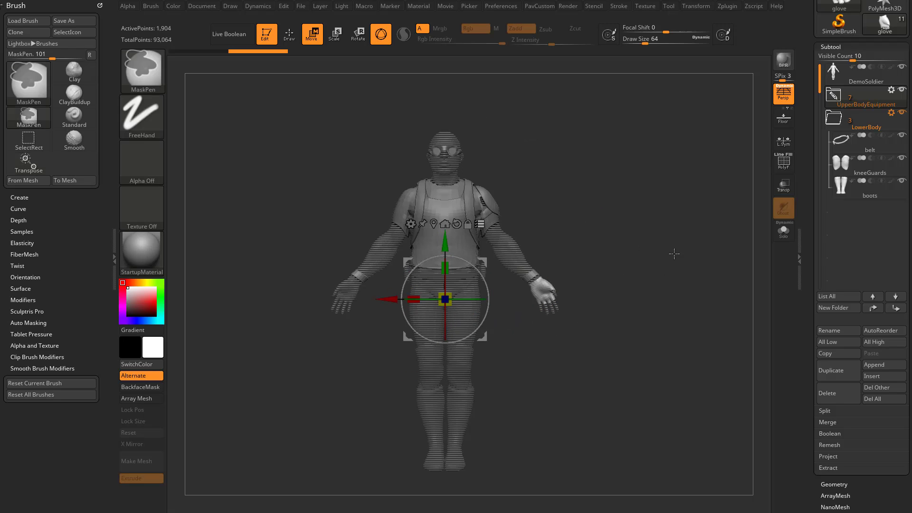
pyautogui.moveTo(538, 215)
pyautogui.mouseDown()
pyautogui.moveTo(425, 223)
pyautogui.moveTo(627, 224)
pyautogui.mouseUp()
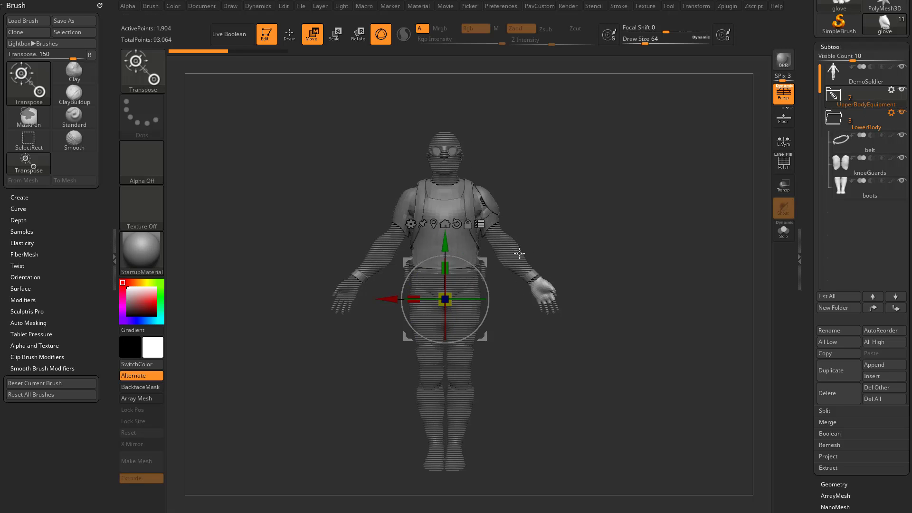
pyautogui.moveTo(483, 261); pyautogui.dragTo(537, 263)
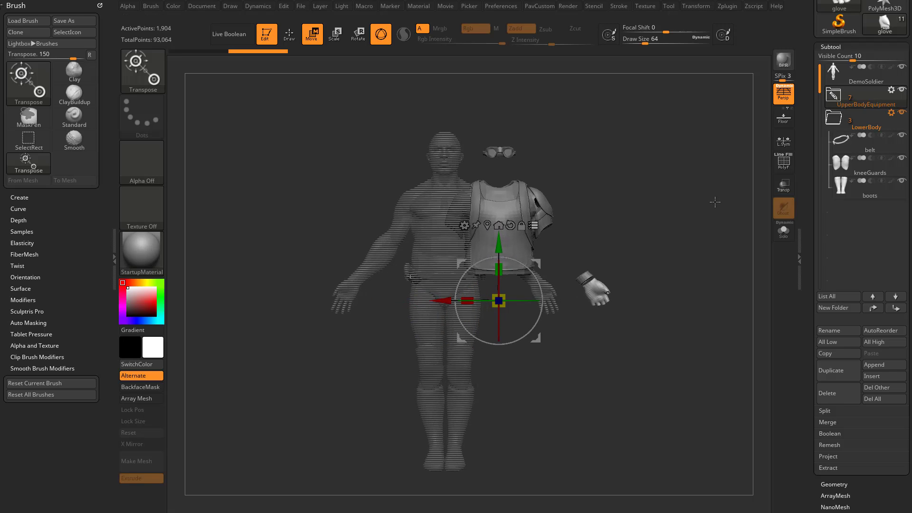
pyautogui.hotkey('ctrl', 'z')
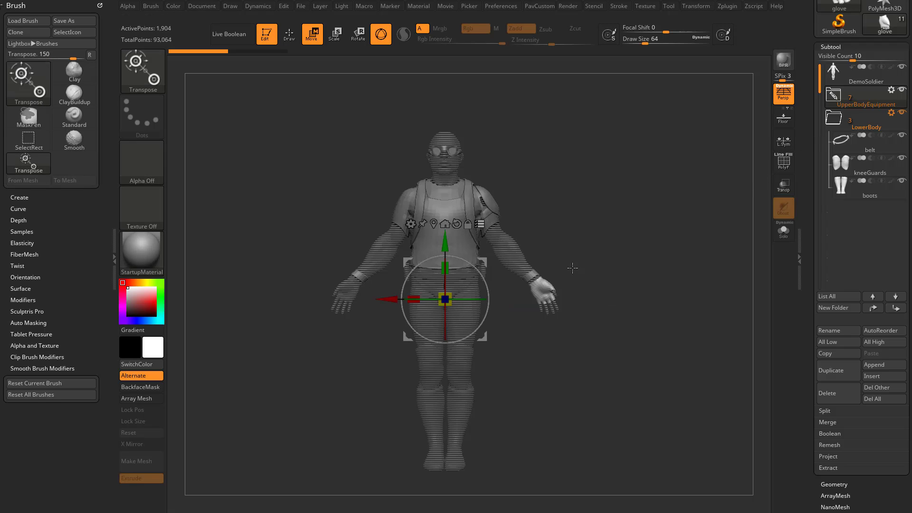
# Try moving the UpperBodyEquipment subtools off the opposite side of the body, and undo the move.
pyautogui.moveTo(575, 268)
pyautogui.keyDown('ctrl'); pyautogui.mouseDown()
pyautogui.moveTo(561, 311)
pyautogui.moveTo(537, 342)
pyautogui.mouseUp(); pyautogui.keyUp('ctrl')
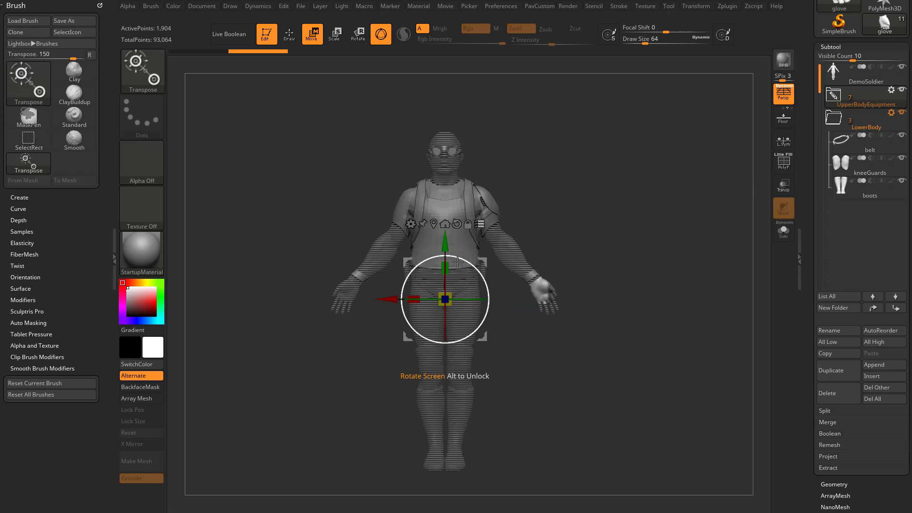
pyautogui.moveTo(481, 262); pyautogui.dragTo(441, 253)
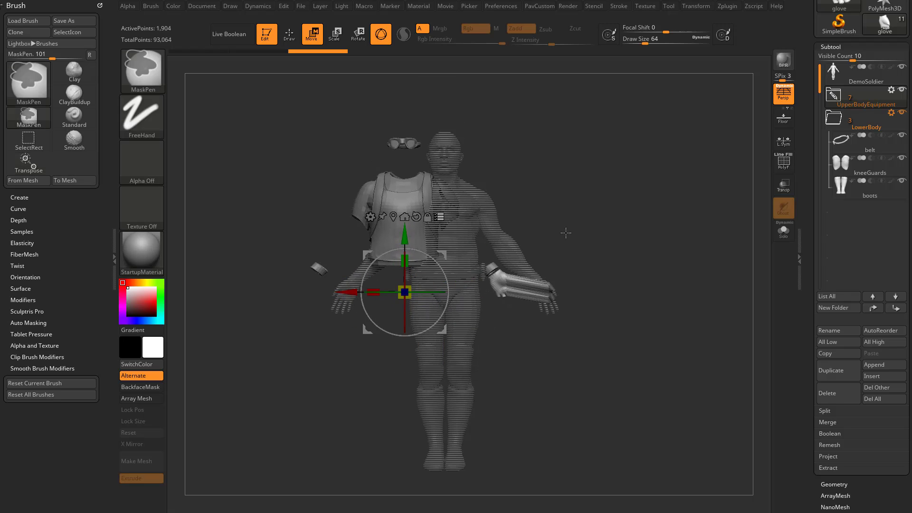
pyautogui.hotkey('ctrl', 'z')
pyautogui.hotkey('ctrl', 'z')
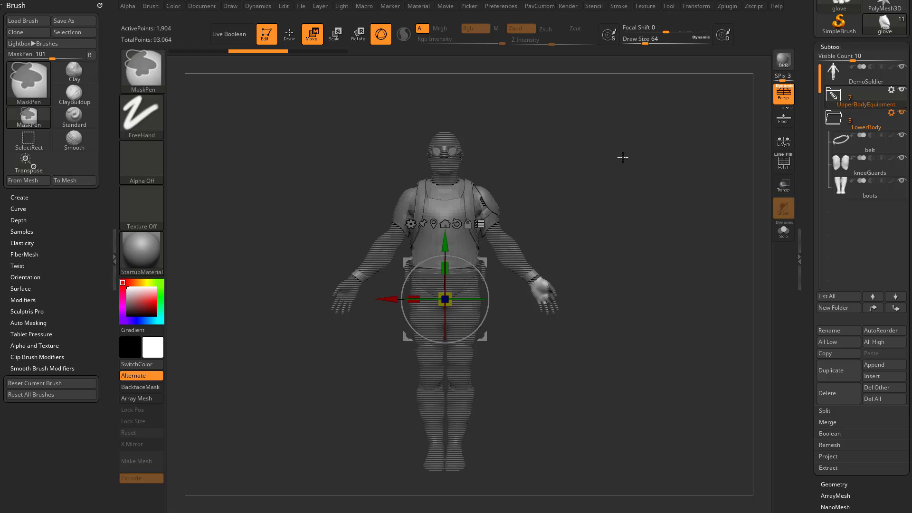
pyautogui.keyDown('ctrl'); pyautogui.moveTo(624, 158); pyautogui.dragTo(667, 224); pyautogui.keyUp('ctrl')
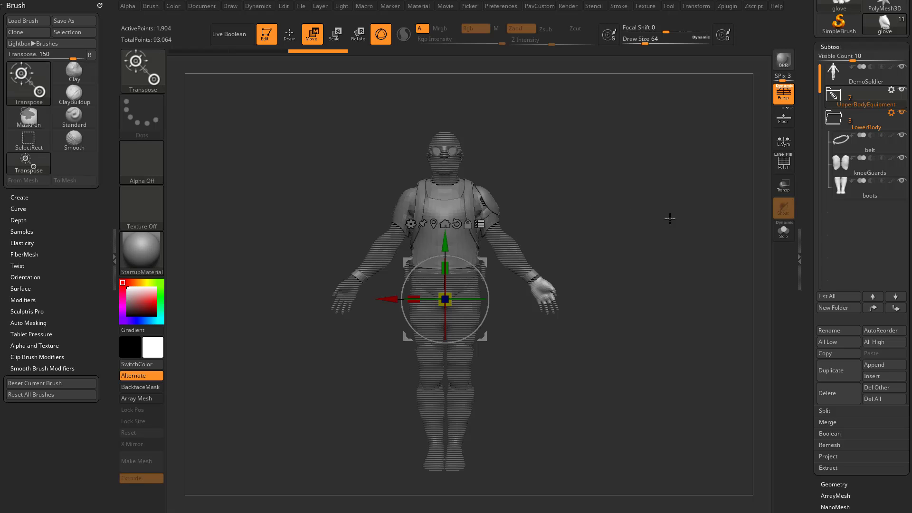
# Add the LowerBody folder's subtools to the multi-transpose selection with the Transpose Add folder action.
pyautogui.click(877, 122)
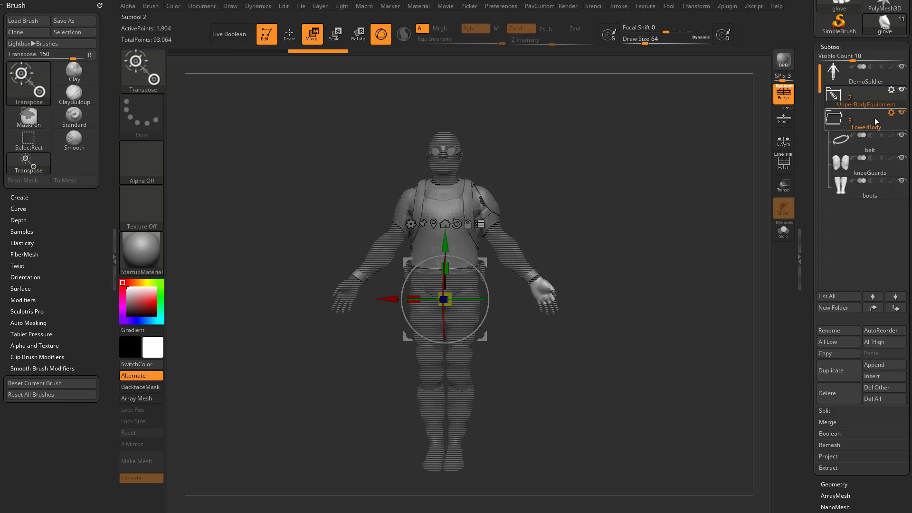
pyautogui.click(891, 114)
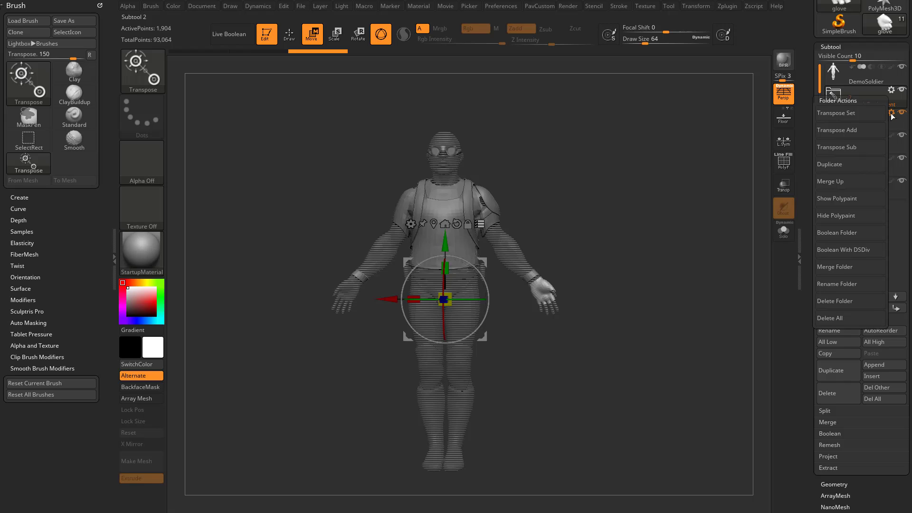
pyautogui.click(862, 132)
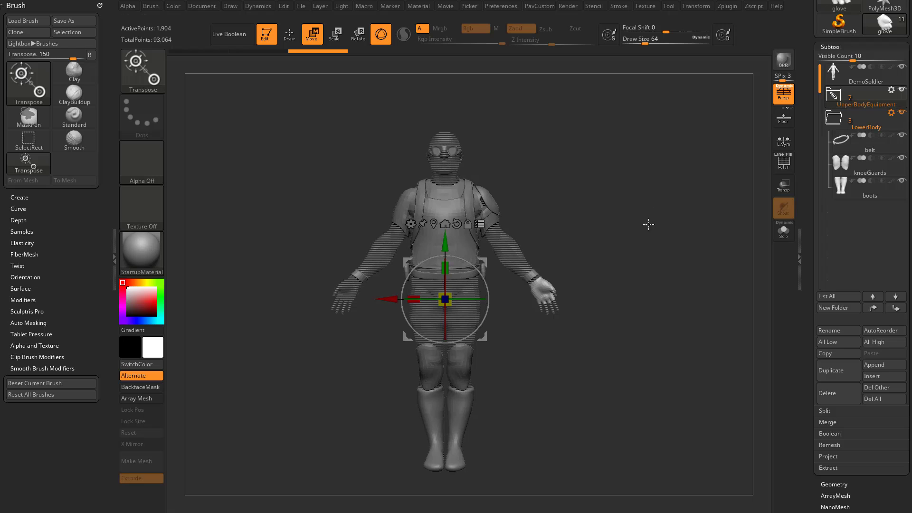
pyautogui.moveTo(488, 261); pyautogui.dragTo(533, 259)
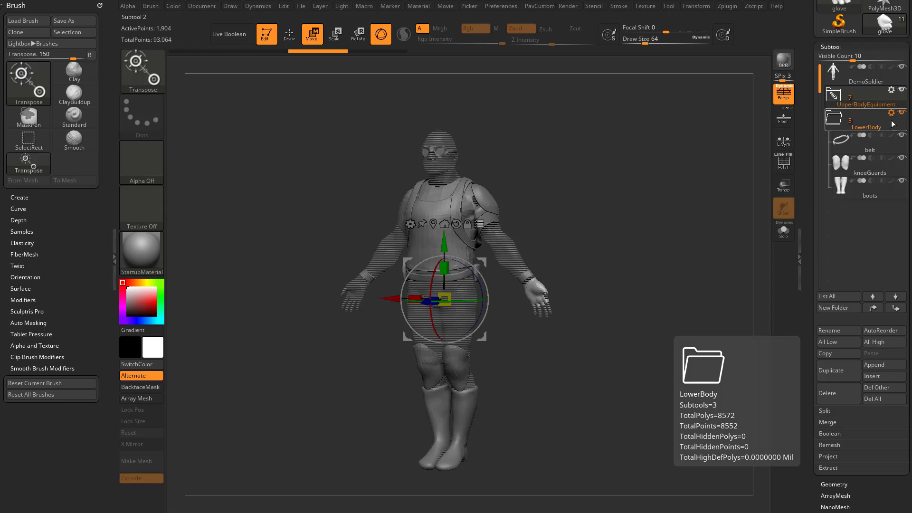
# Remove the LowerBody subtools from the selection with Transpose Sub, and try moving the upper-body subtools before clearing the masks.
pyautogui.click(892, 114)
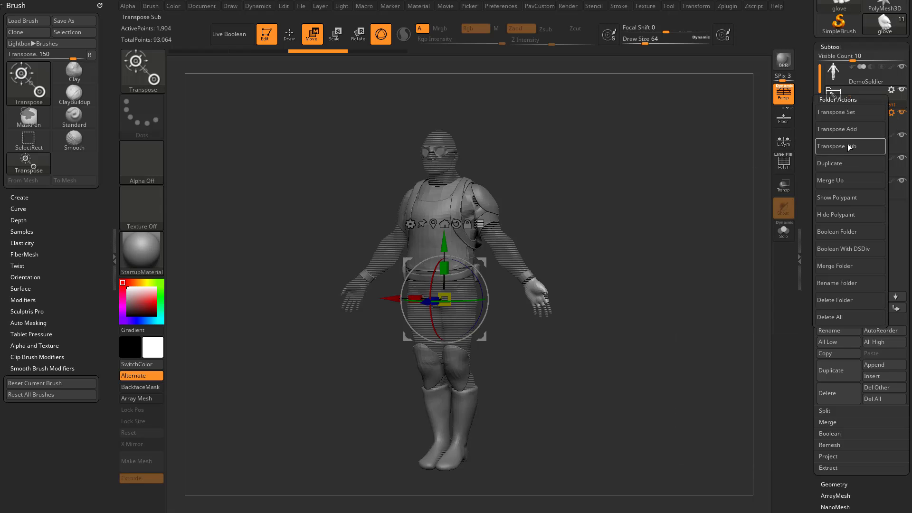
pyautogui.keyDown('shift'); pyautogui.moveTo(646, 245); pyautogui.dragTo(676, 248); pyautogui.keyUp('shift')
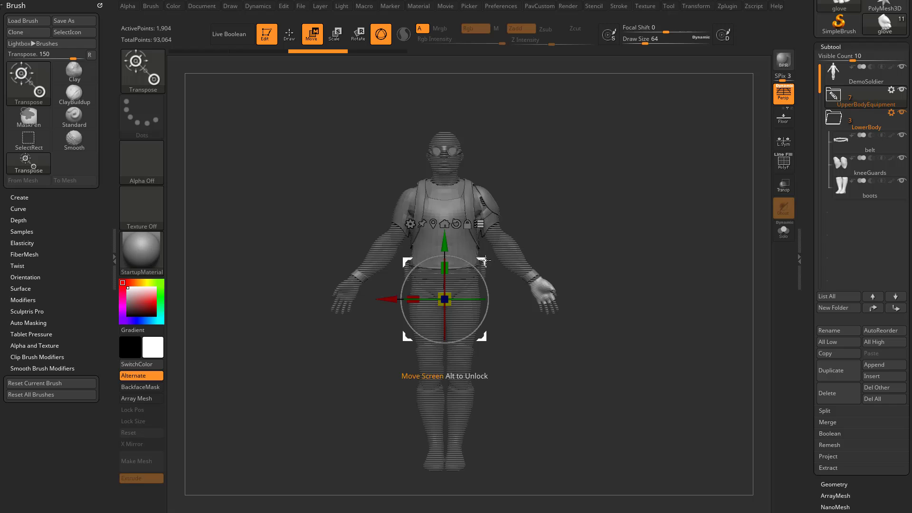
pyautogui.moveTo(483, 261); pyautogui.dragTo(576, 258)
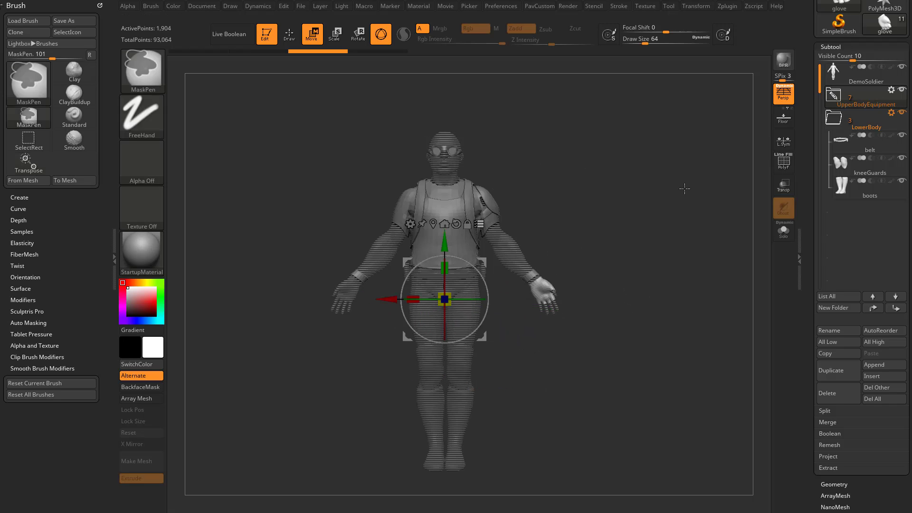
pyautogui.hotkey('ctrl', 'z')
pyautogui.moveTo(682, 197); pyautogui.dragTo(680, 199)
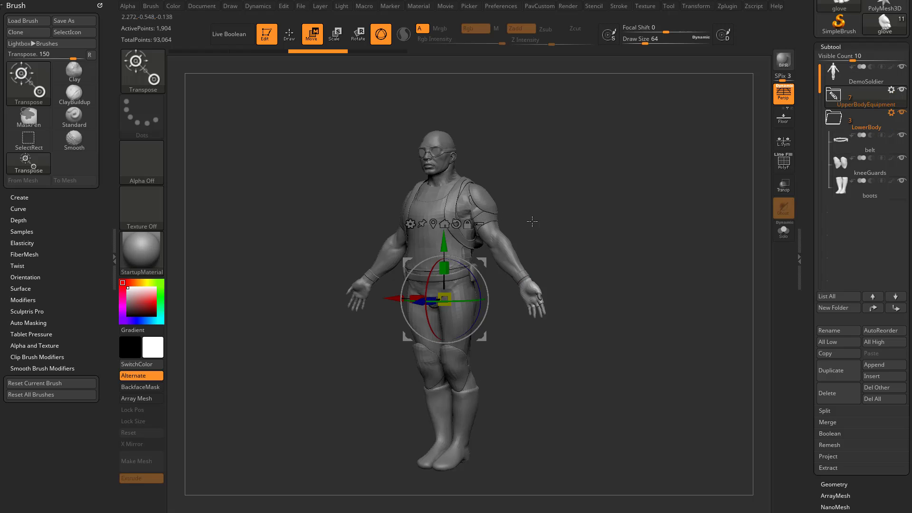
# Duplicate the LowerBody folder together with all its subtools using the Duplicate folder action.
pyautogui.click(873, 132)
pyautogui.click(893, 118)
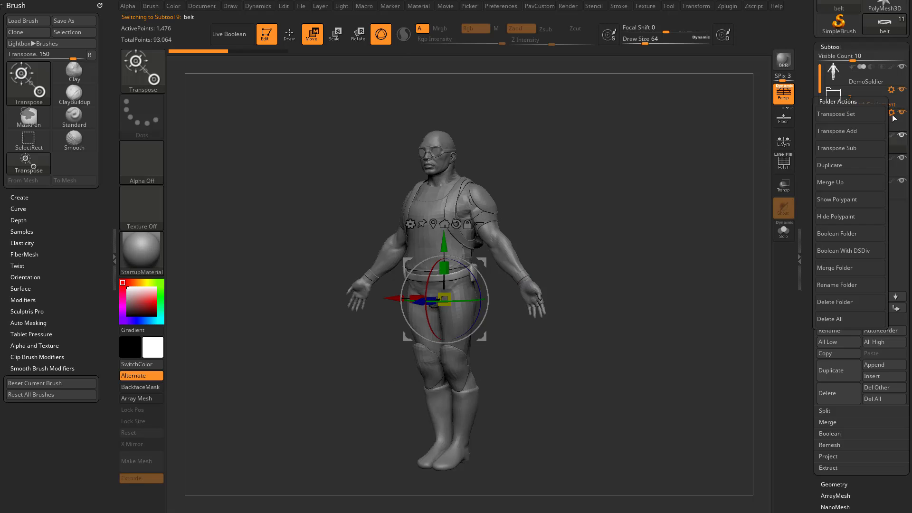
pyautogui.click(835, 164)
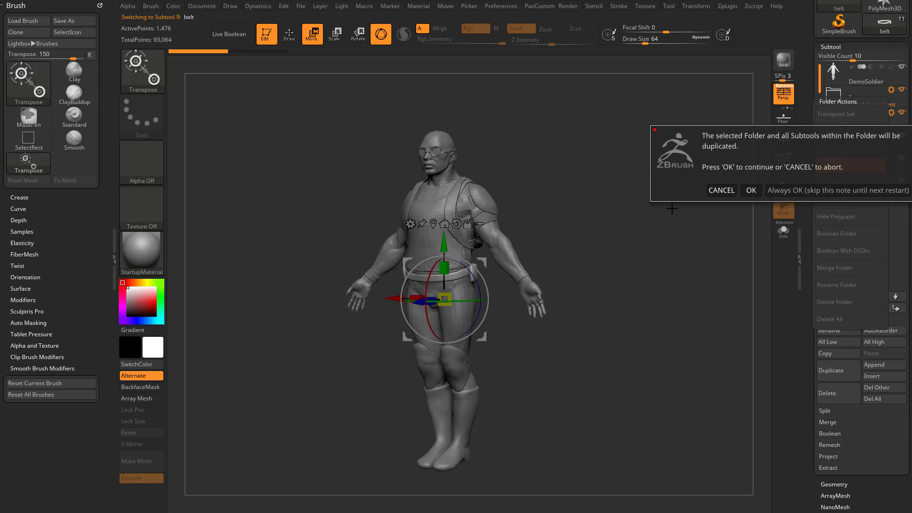
pyautogui.click(775, 195)
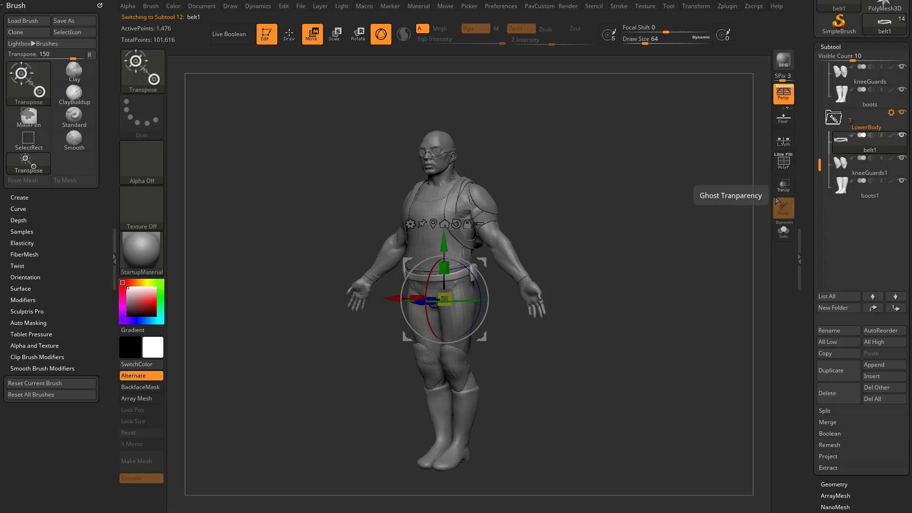
pyautogui.scroll(2, 824, 99)
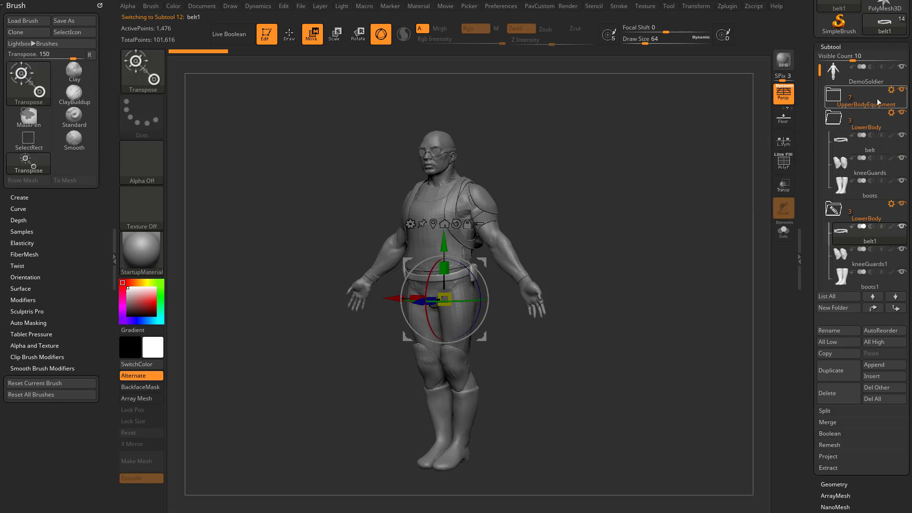
# Delete the duplicate LowerBody folder and its belt1, kneeGuards1 and boots1 subtools with the Delete All folder action.
pyautogui.click(855, 142)
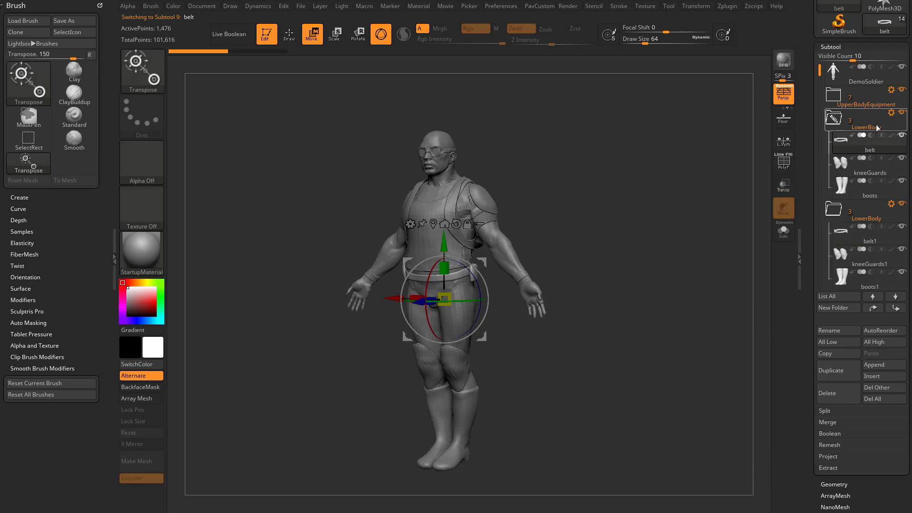
pyautogui.click(875, 240)
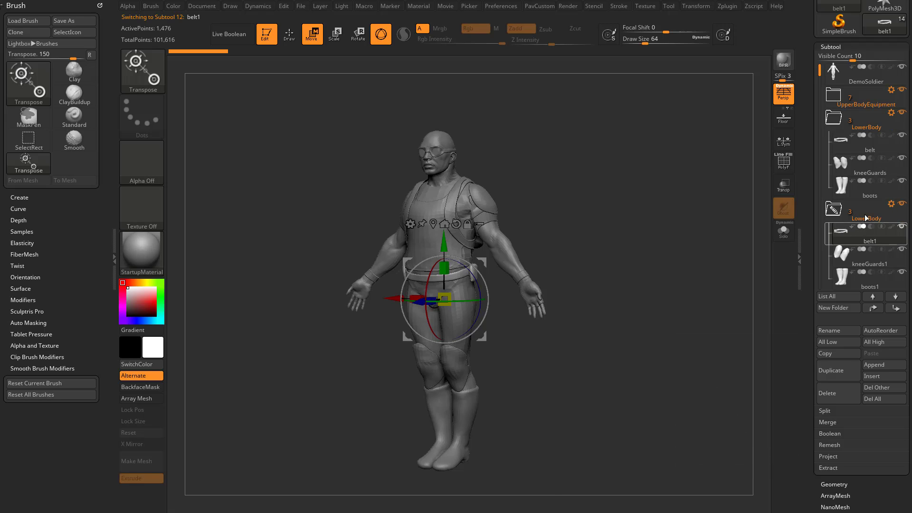
pyautogui.moveTo(817, 79); pyautogui.dragTo(819, 93)
pyautogui.click(891, 181)
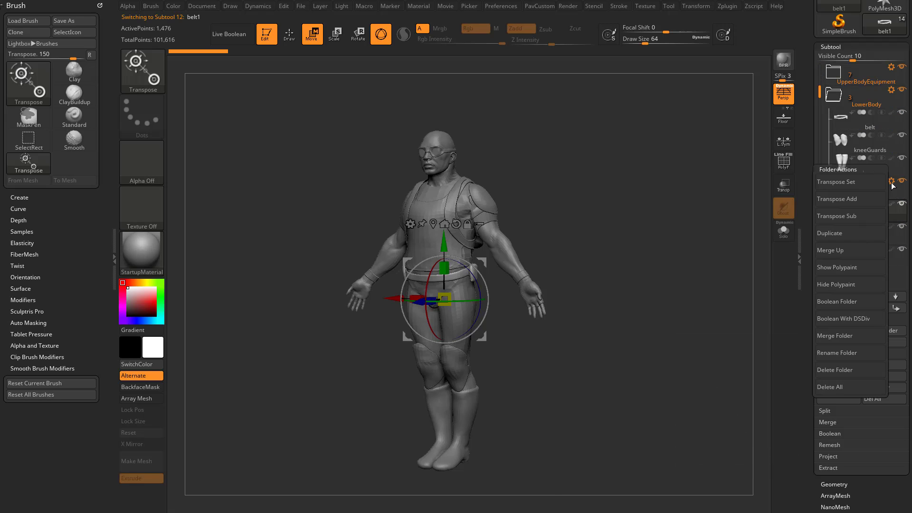
pyautogui.click(845, 388)
pyautogui.click(751, 425)
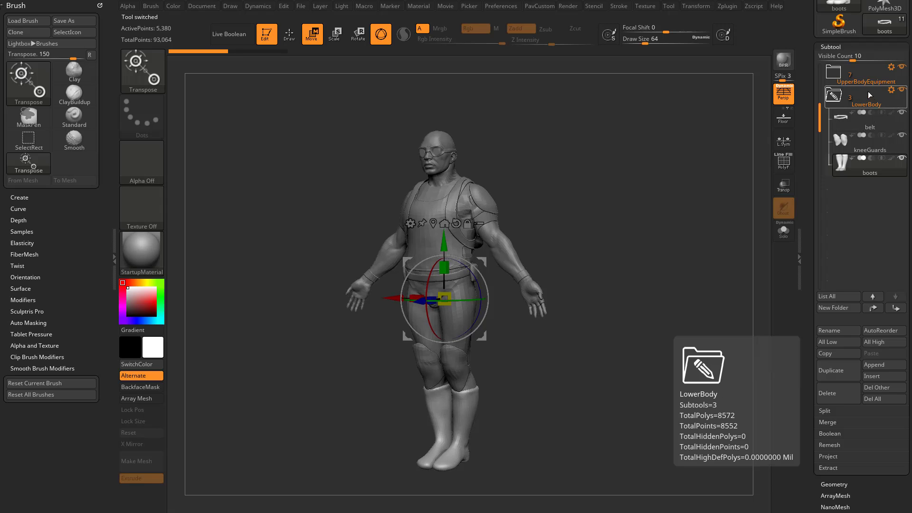
# Merge the LowerBody folder into UpperBodyEquipment with the Merge Up folder action, and expand the combined folder.
pyautogui.click(868, 118)
pyautogui.moveTo(820, 106); pyautogui.dragTo(817, 50)
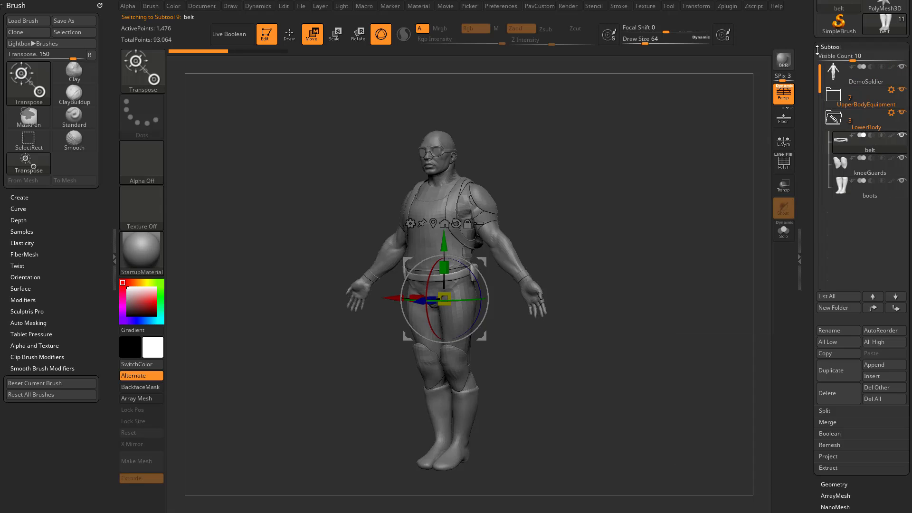
pyautogui.click(893, 114)
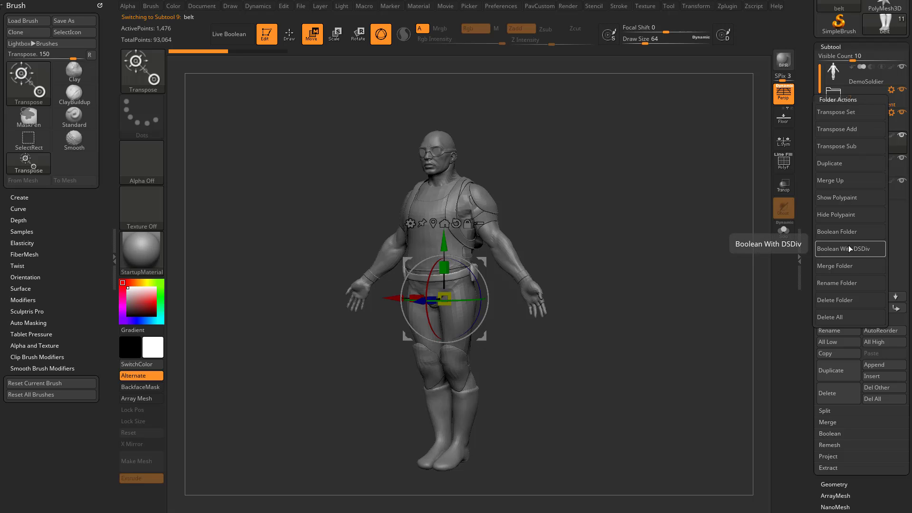
pyautogui.click(845, 181)
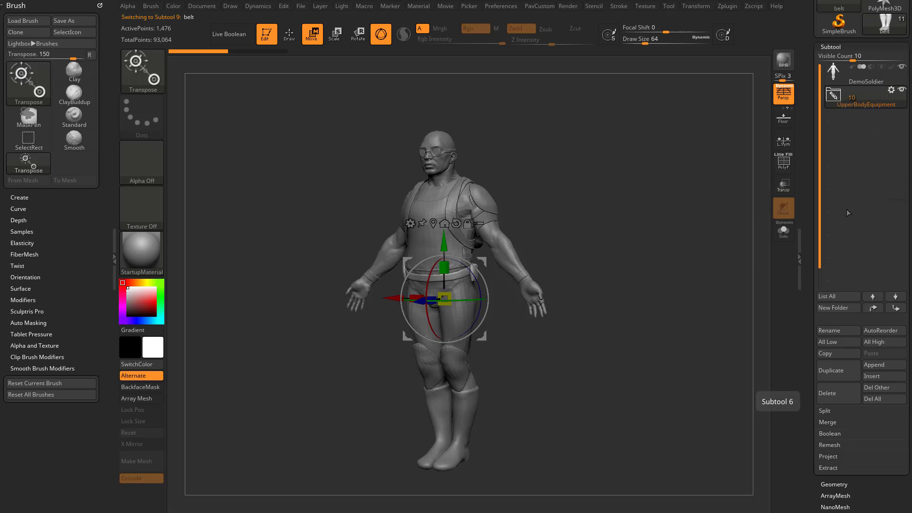
pyautogui.click(836, 101)
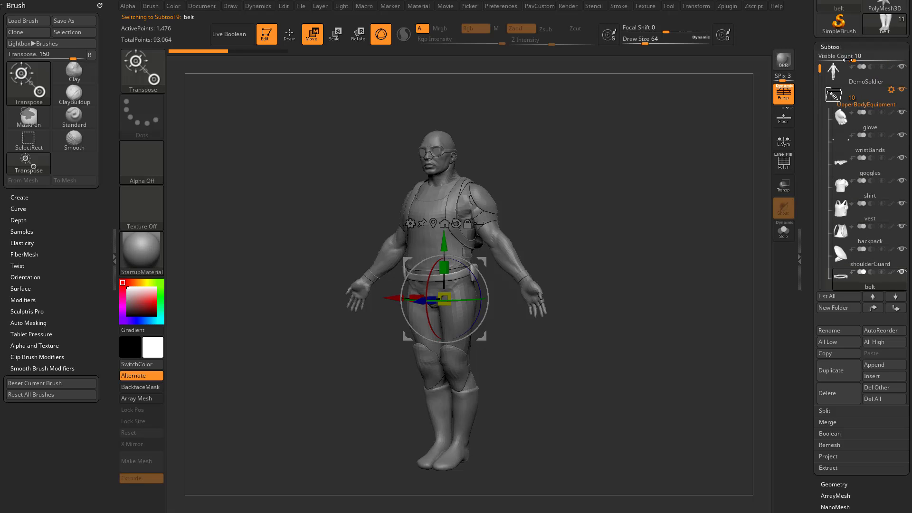
# Turn on polypaint for the UpperBodyEquipment subtools with the Show Polypaint folder action, and toggle it across all subtools.
pyautogui.click(892, 91)
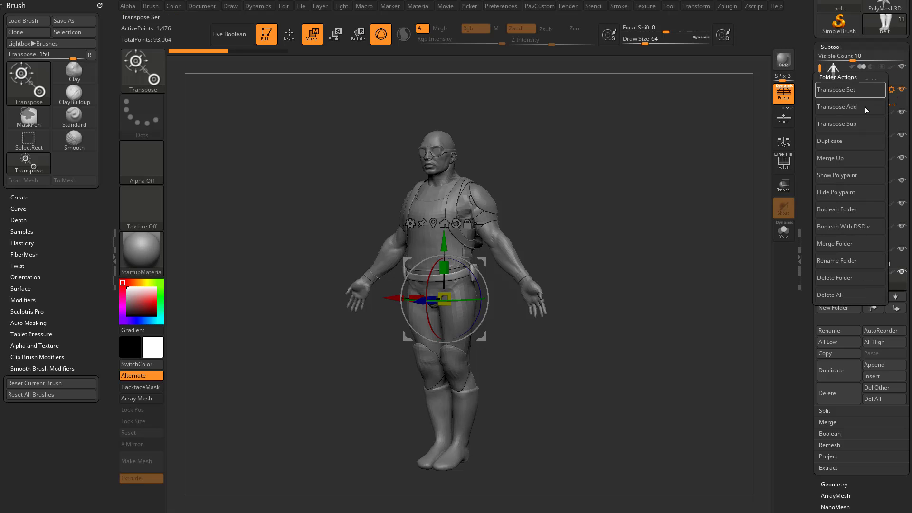
pyautogui.click(849, 175)
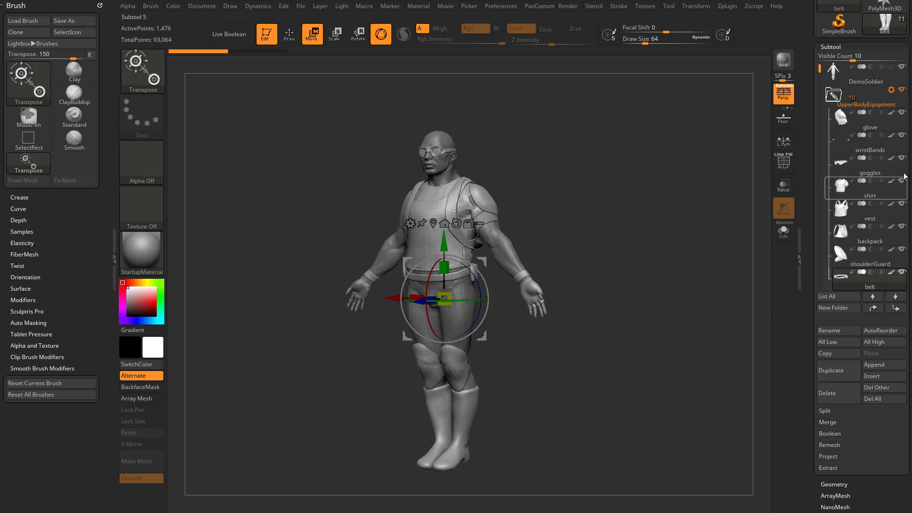
pyautogui.keyDown('shift'); pyautogui.click(891, 114); pyautogui.keyUp('shift')
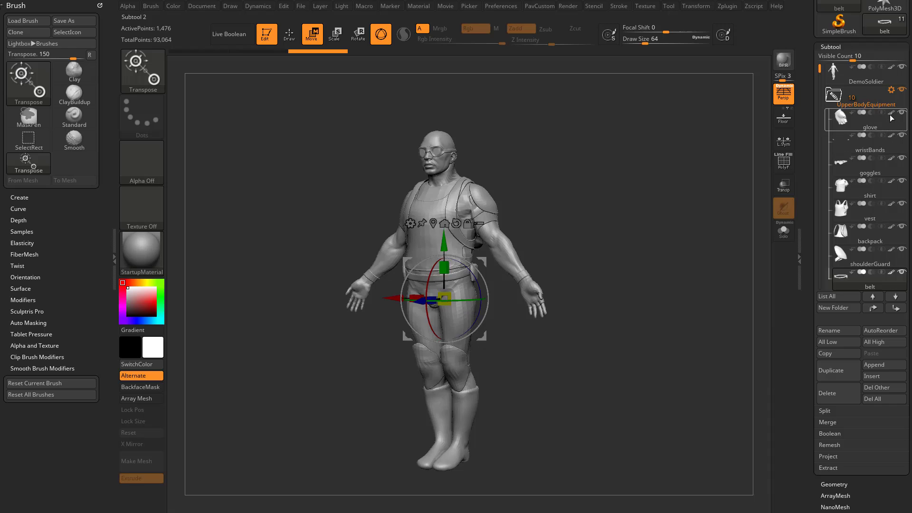
pyautogui.click(892, 90)
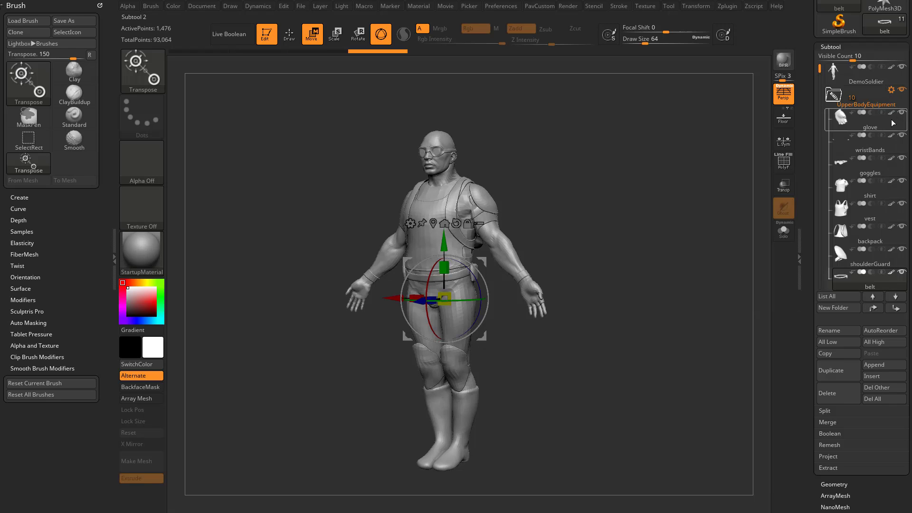
# Review the polypaint and Boolean Folder actions of the UpperBodyEquipment folder, and switch to Draw mode.
pyautogui.click(892, 92)
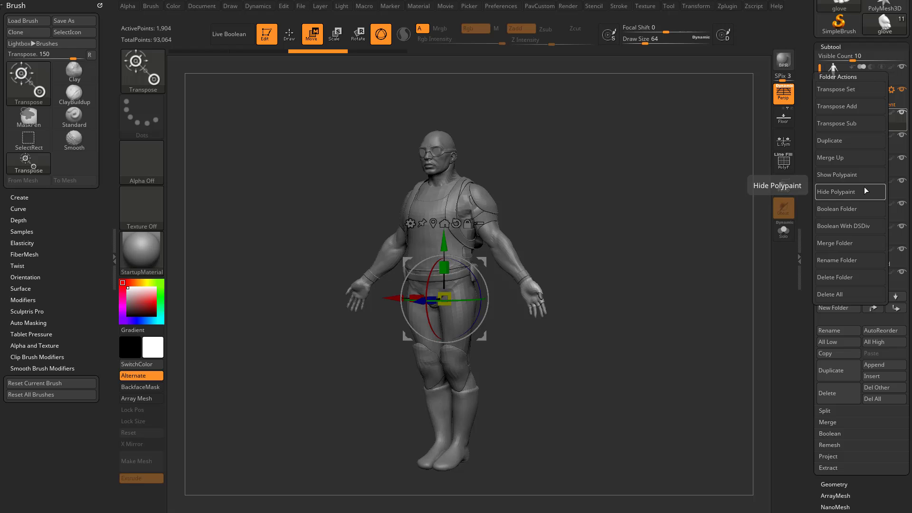
pyautogui.click(851, 212)
pyautogui.moveTo(812, 165); pyautogui.dragTo(825, 286)
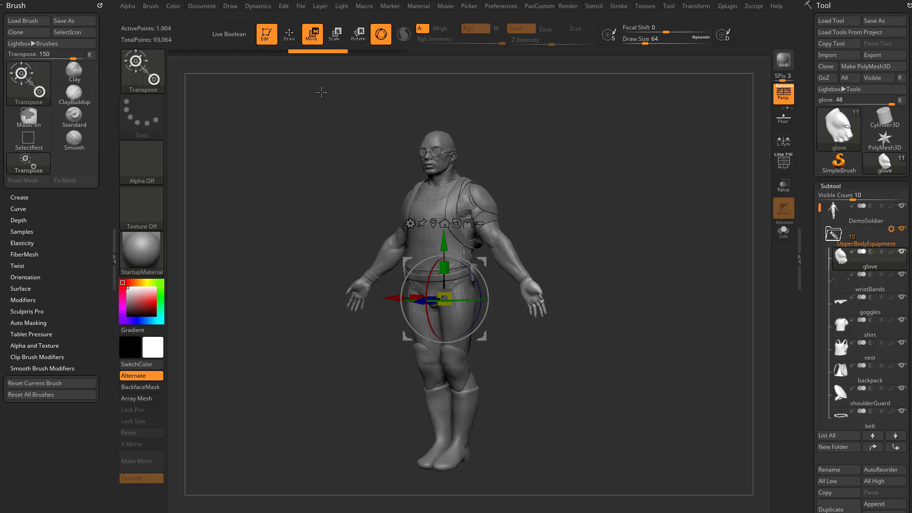
pyautogui.moveTo(331, 87); pyautogui.dragTo(341, 87)
pyautogui.press('q')
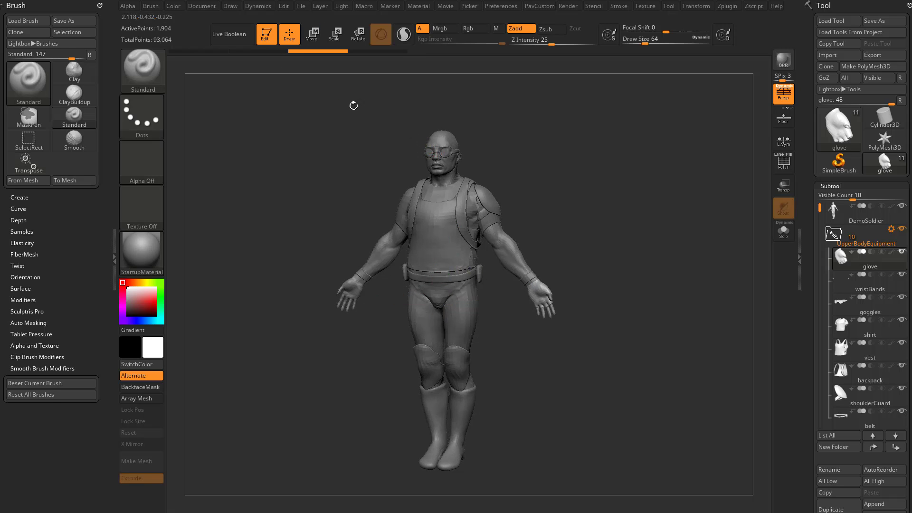
# Leave Edit mode, clear the canvas, draw a Cylinder3D in its place and convert it to a PolyMesh3D in Edit mode.
pyautogui.click(264, 34)
pyautogui.click(290, 60)
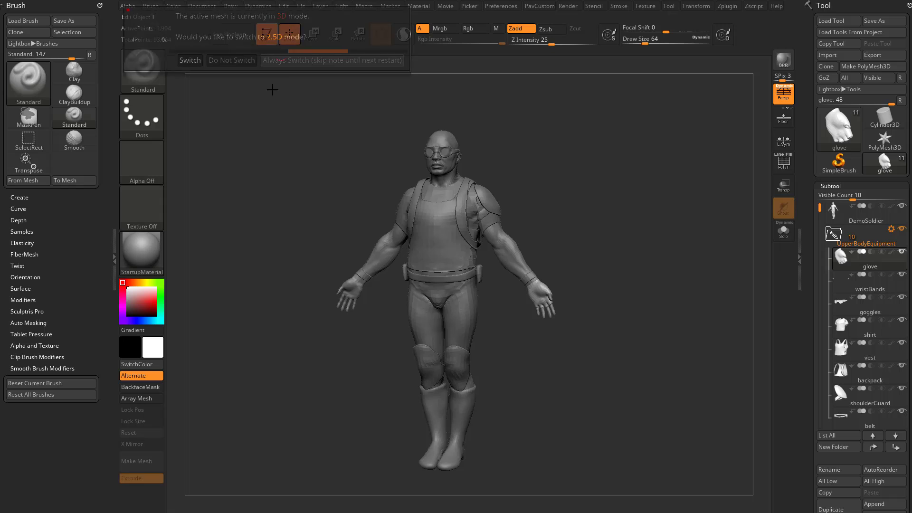
pyautogui.hotkey('ctrl', 'n')
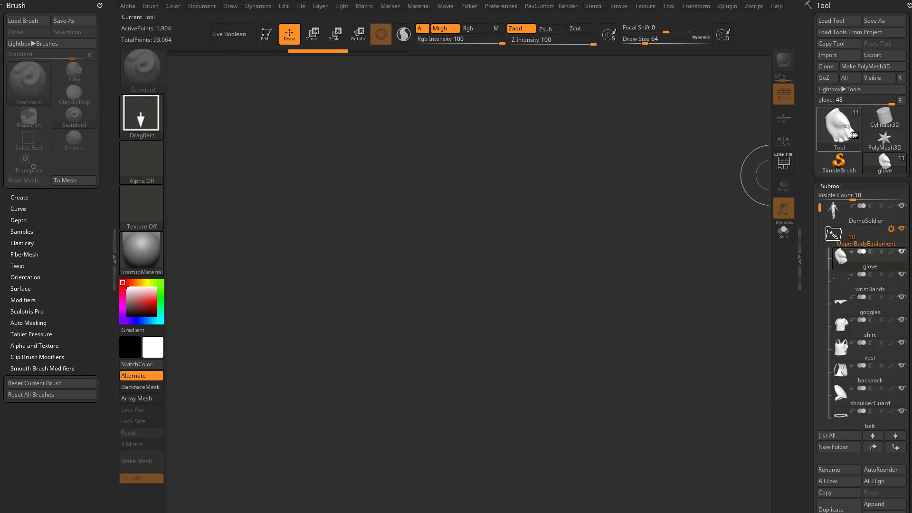
pyautogui.click(849, 127)
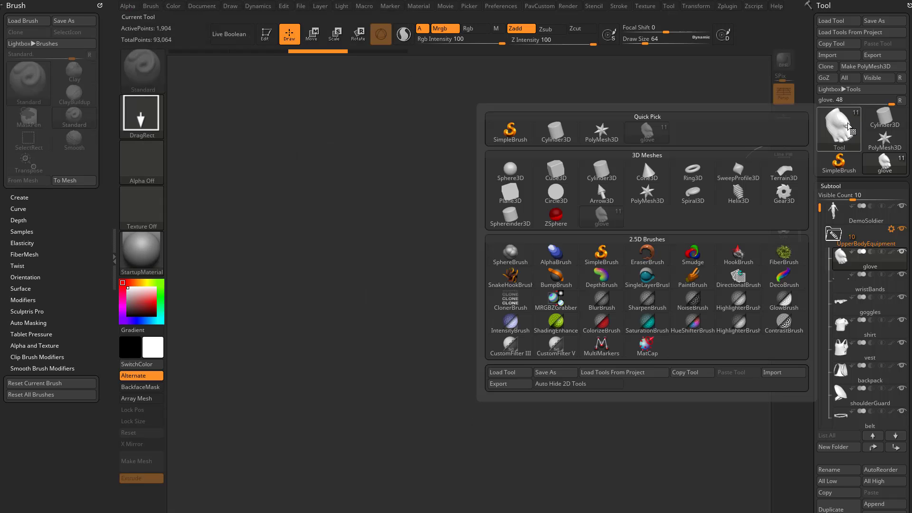
pyautogui.click(556, 131)
pyautogui.moveTo(436, 258); pyautogui.dragTo(475, 356)
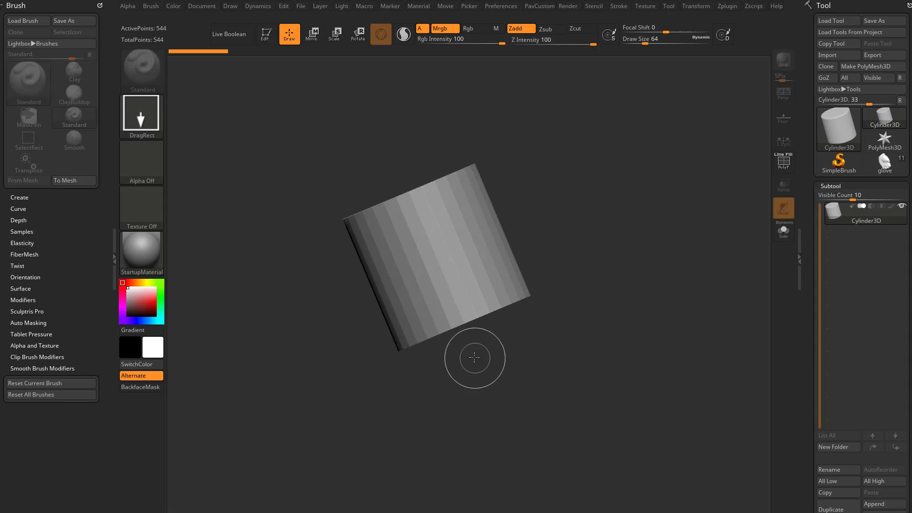
pyautogui.click(267, 33)
pyautogui.click(865, 66)
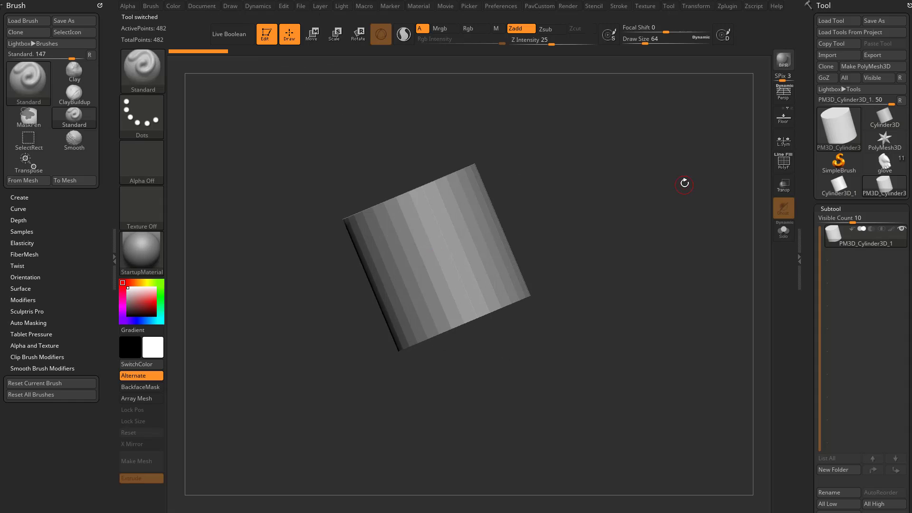
# Append a cube as a second subtool to the cylinder and select it.
pyautogui.moveTo(684, 183); pyautogui.dragTo(683, 219)
pyautogui.scroll(-3, 889, 142)
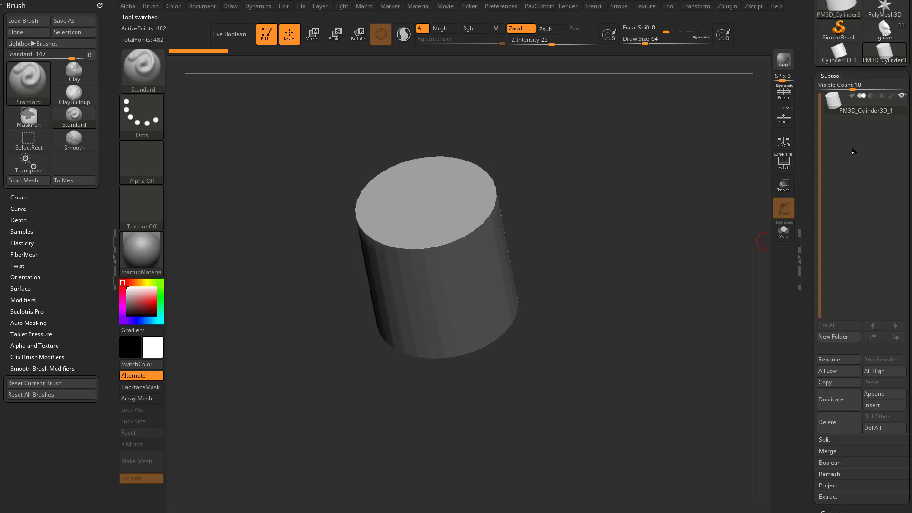
pyautogui.click(880, 392)
pyautogui.click(510, 339)
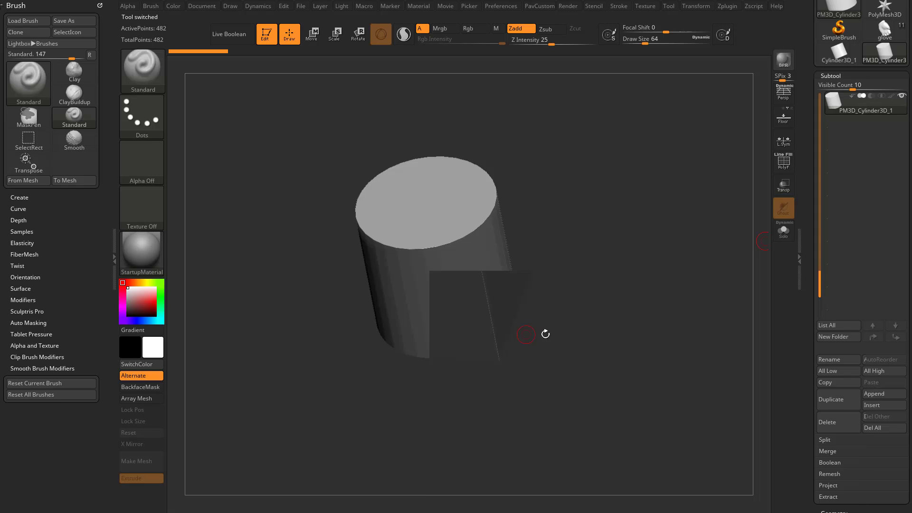
pyautogui.click(855, 128)
# Move the cube so it overlaps one side of the cylinder's top, and scale it up slightly.
pyautogui.moveTo(640, 199); pyautogui.dragTo(641, 254)
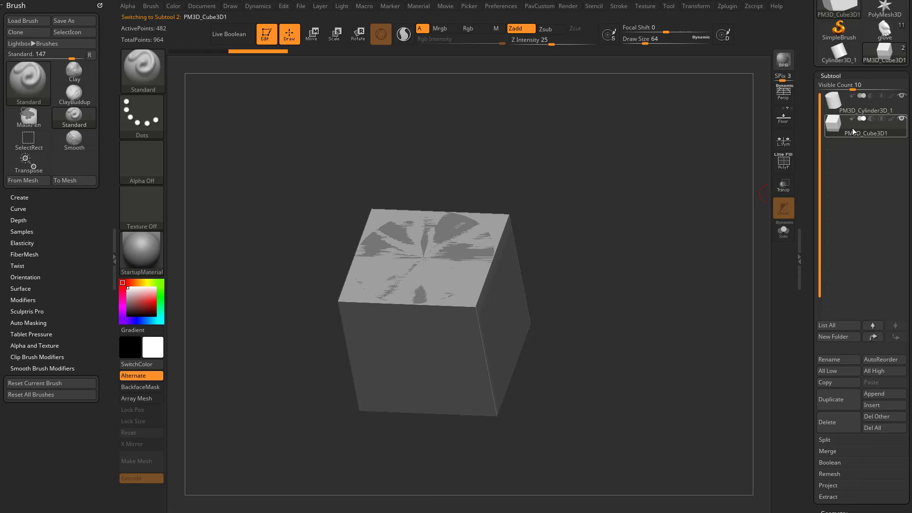
pyautogui.moveTo(699, 181); pyautogui.dragTo(668, 193)
pyautogui.press('w')
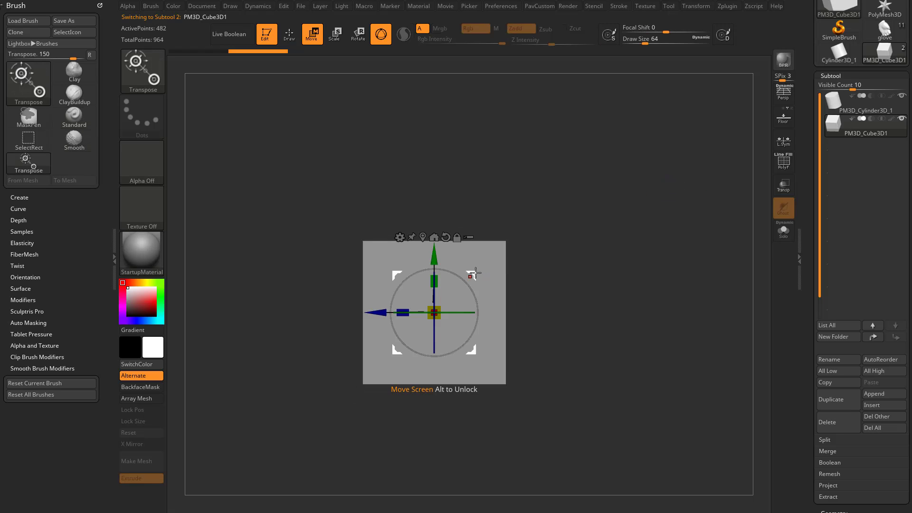
pyautogui.moveTo(476, 272); pyautogui.dragTo(543, 181)
pyautogui.moveTo(659, 207); pyautogui.dragTo(690, 225)
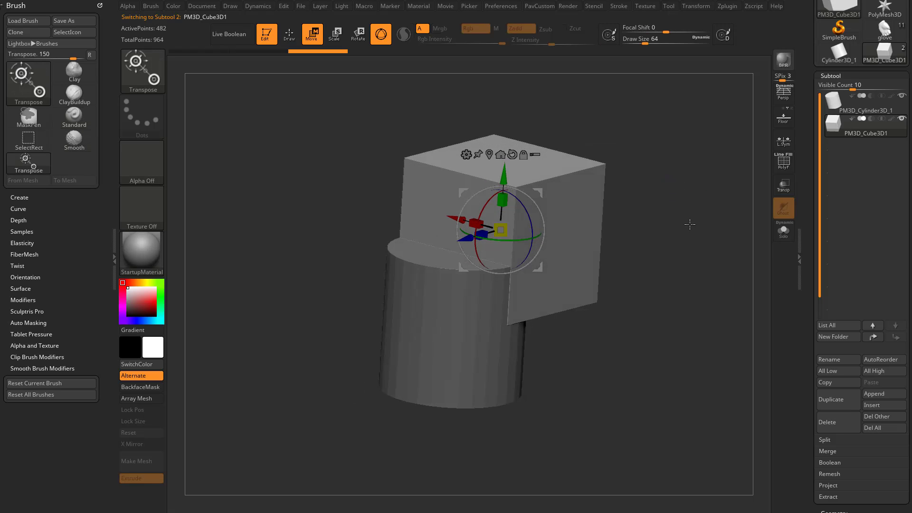
pyautogui.moveTo(501, 230); pyautogui.dragTo(609, 240)
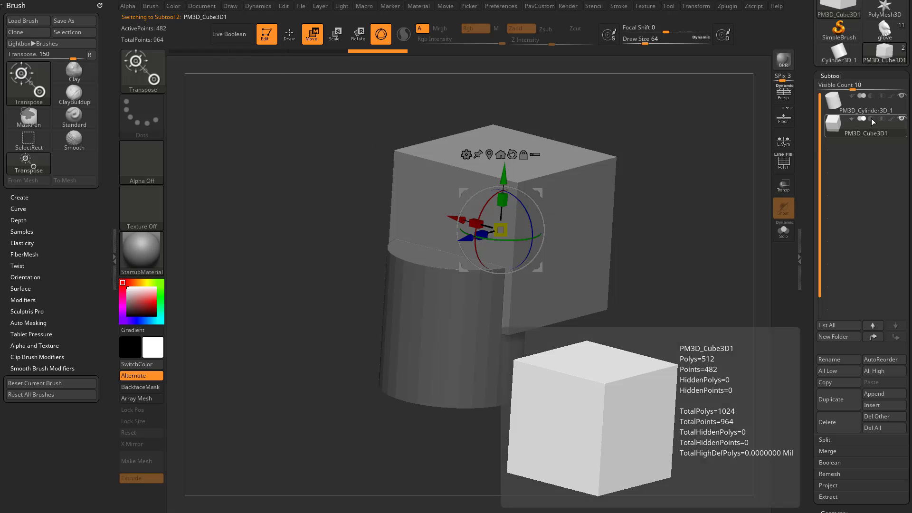
# Set the cube subtool to subtraction and turn on Live Boolean to preview the cut in the cylinder.
pyautogui.click(872, 118)
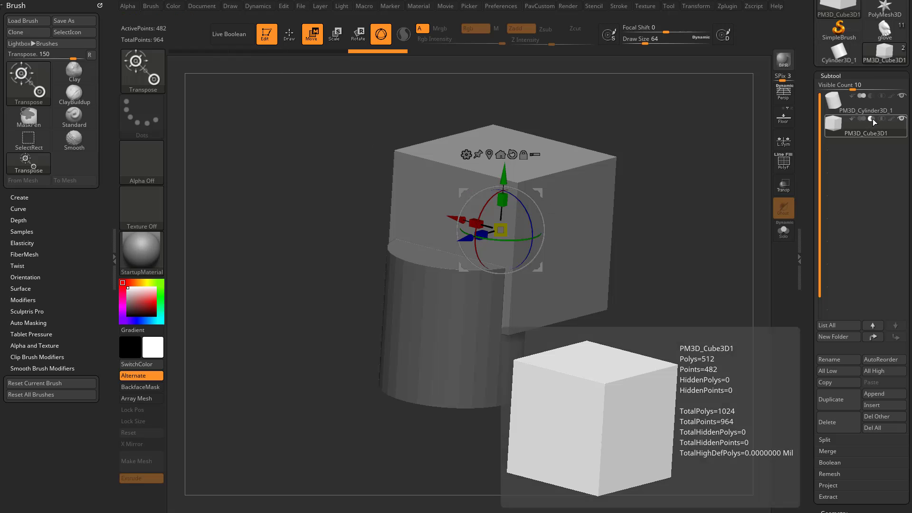
pyautogui.moveTo(728, 120); pyautogui.dragTo(699, 133)
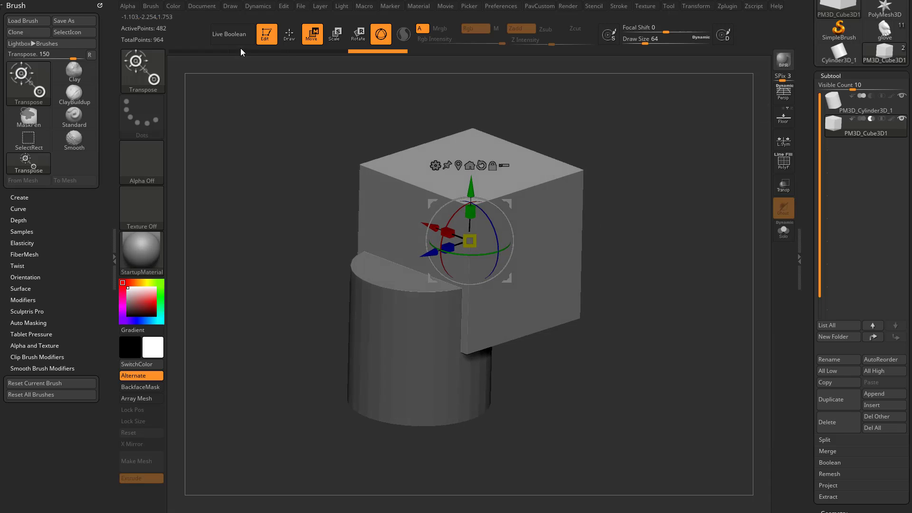
pyautogui.click(233, 34)
pyautogui.moveTo(627, 179); pyautogui.dragTo(518, 247)
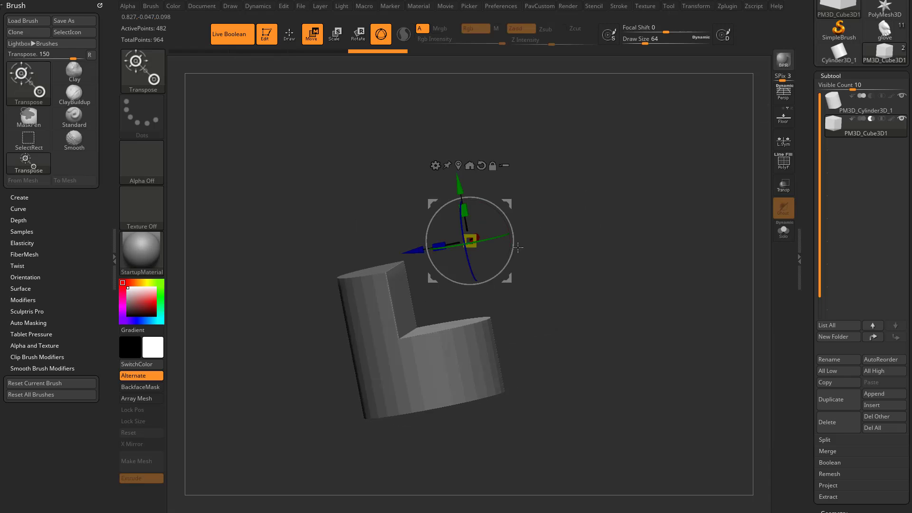
# Try moving the subtractive cube with the gizmo to vary the live cut, and undo the moves.
pyautogui.moveTo(509, 203); pyautogui.dragTo(519, 248)
pyautogui.moveTo(549, 224); pyautogui.dragTo(552, 225)
pyautogui.hotkey('ctrl', 'z')
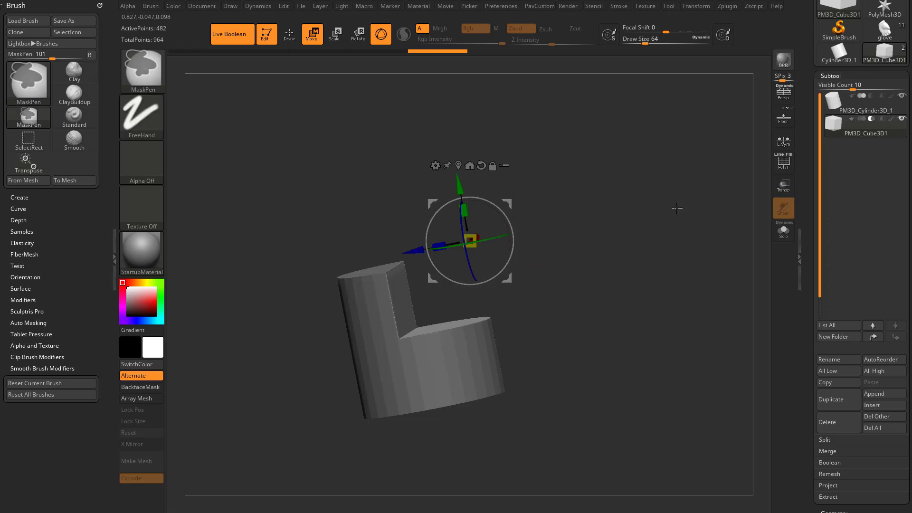
pyautogui.moveTo(678, 209); pyautogui.dragTo(613, 226)
pyautogui.moveTo(421, 253)
pyautogui.mouseDown()
pyautogui.moveTo(375, 285)
pyautogui.moveTo(455, 246)
pyautogui.moveTo(442, 247)
pyautogui.mouseUp()
pyautogui.hotkey('ctrl', 'z')
# Return to Draw mode, create a folder named BooleanTest from the cylinder subtool and place the cube subtool inside it.
pyautogui.press('q')
pyautogui.moveTo(666, 233)
pyautogui.mouseDown()
pyautogui.moveTo(628, 242)
pyautogui.moveTo(643, 251)
pyautogui.moveTo(646, 240)
pyautogui.mouseUp()
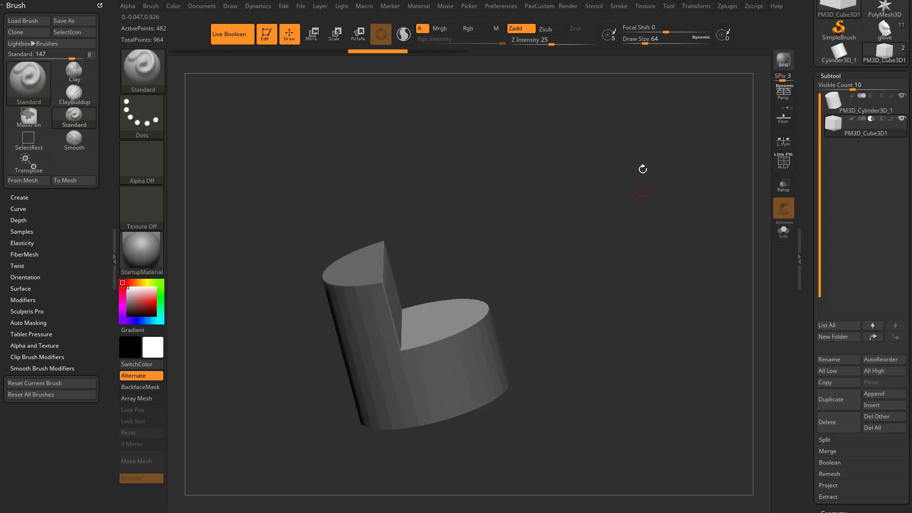
pyautogui.click(859, 109)
pyautogui.hotkey('ctrl', 'f')
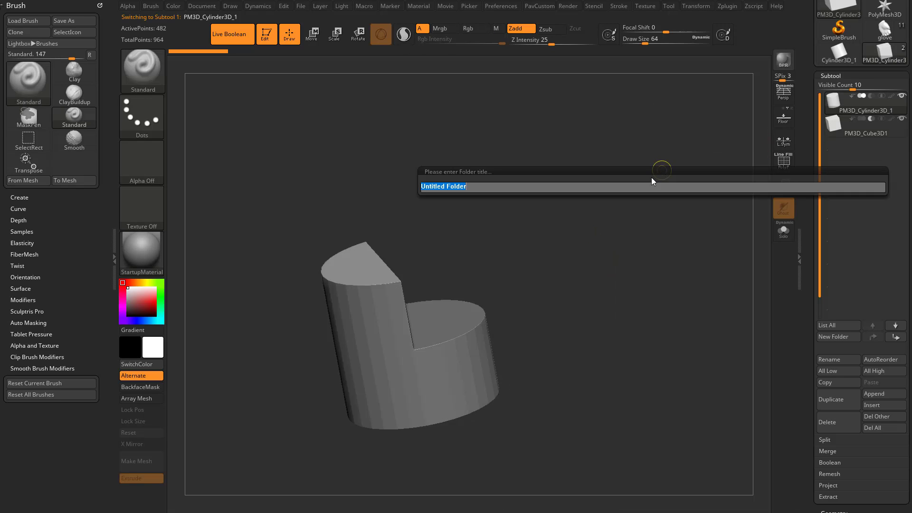
pyautogui.write('BooleanTest')
pyautogui.press('Return')
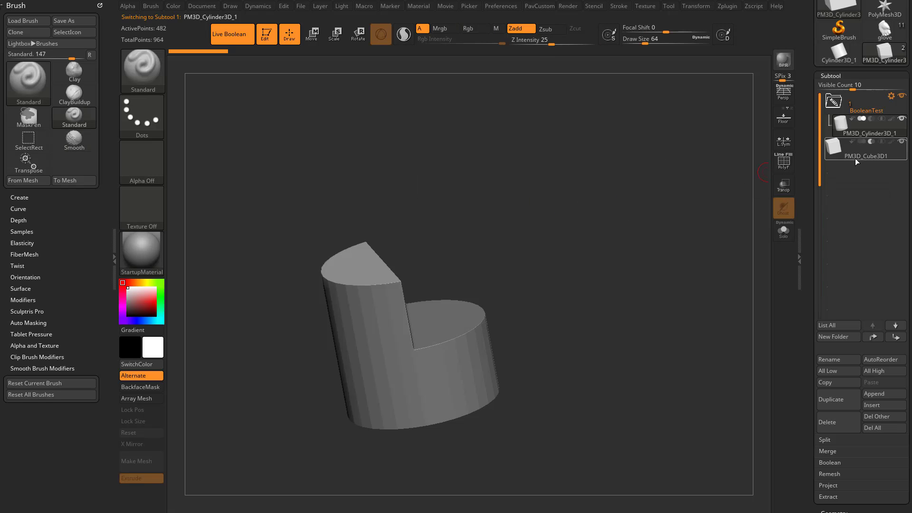
pyautogui.moveTo(856, 155); pyautogui.dragTo(866, 132)
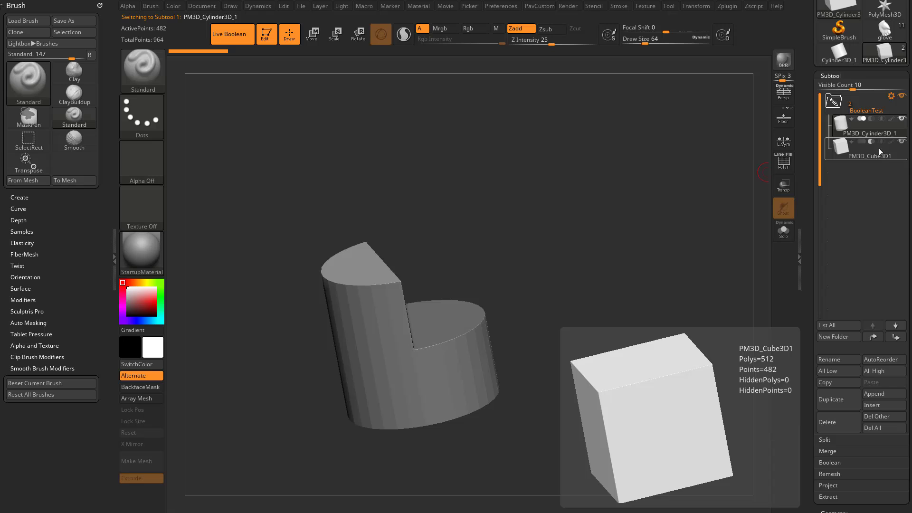
pyautogui.moveTo(702, 147); pyautogui.dragTo(674, 203)
# Apply the Boolean Folder action to the BooleanTest folder and select the resulting mesh.
pyautogui.click(892, 97)
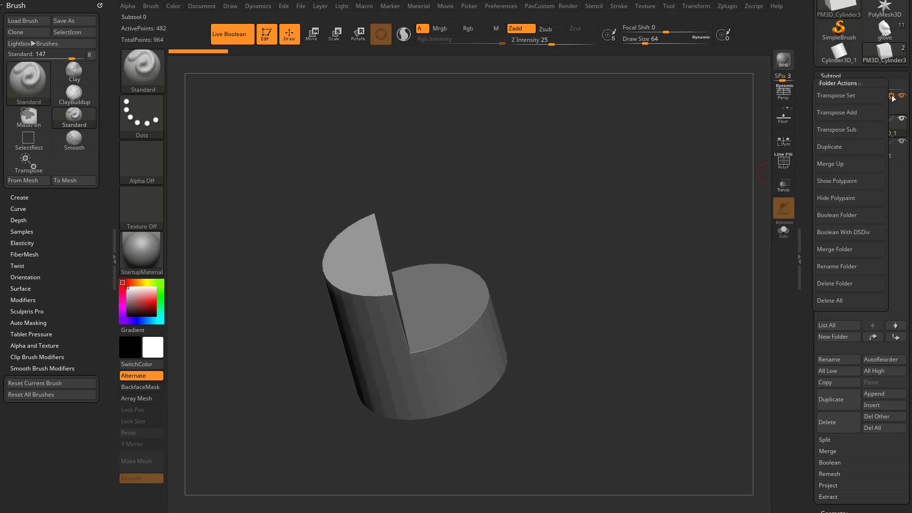
pyautogui.click(840, 218)
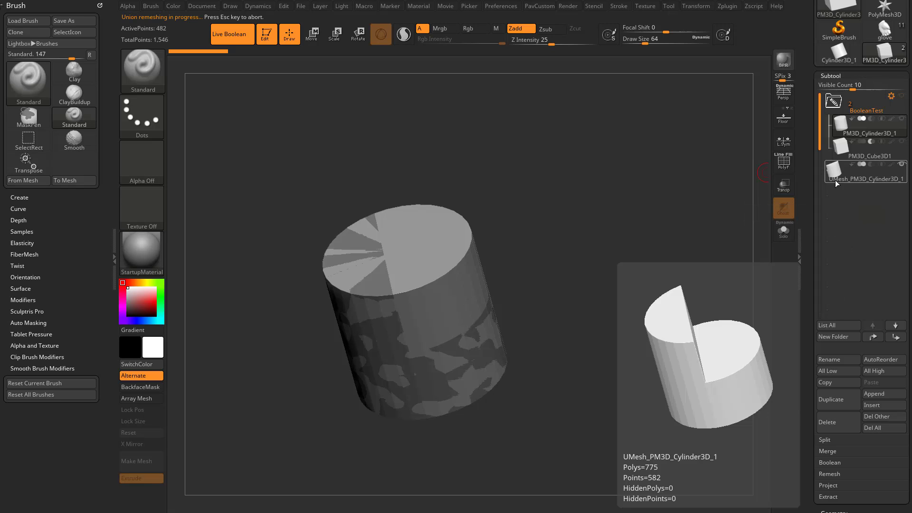
pyautogui.click(835, 181)
pyautogui.moveTo(704, 188); pyautogui.dragTo(653, 195)
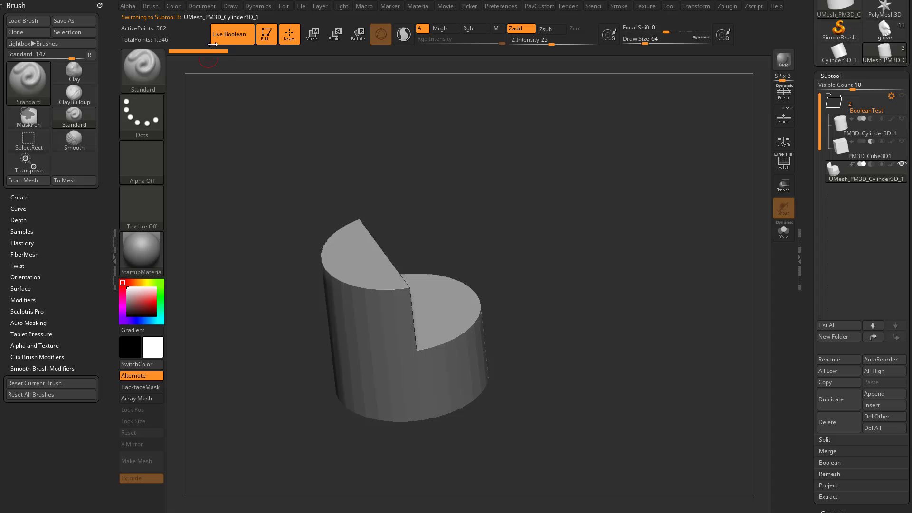
# Turn off Live Boolean and show the polyframe to examine the topology of the boolean mesh.
pyautogui.click(231, 36)
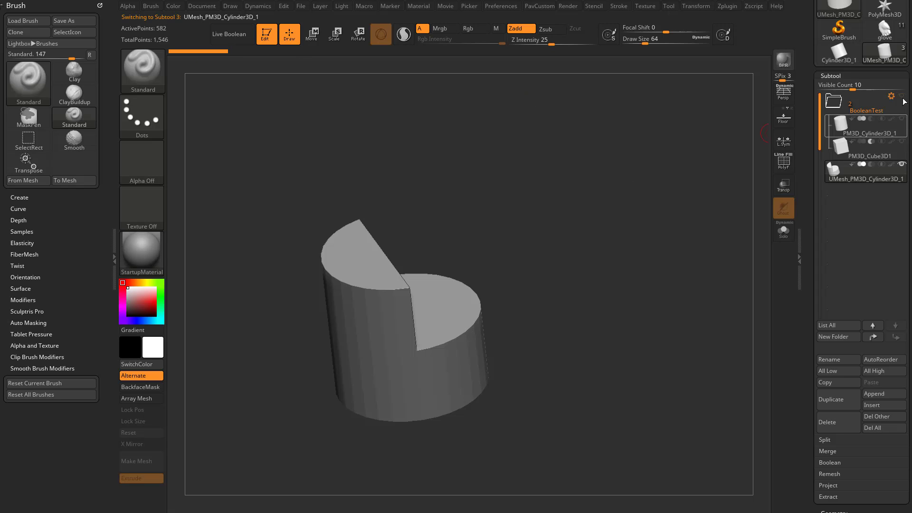
pyautogui.hotkey('shift', 'f')
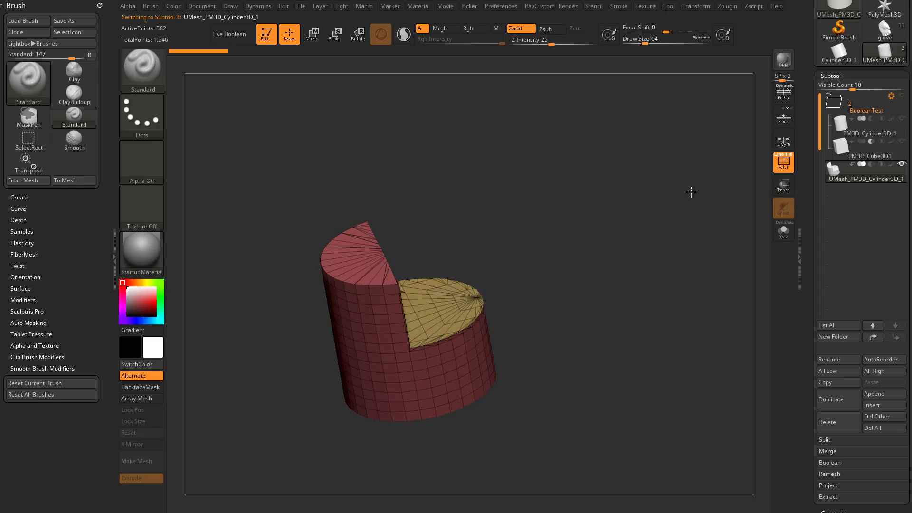
pyautogui.moveTo(692, 192); pyautogui.dragTo(708, 179)
# Delete the boolean result subtool and make the original cylinder and cube in the BooleanTest folder visible.
pyautogui.scroll(-1, 809, 172)
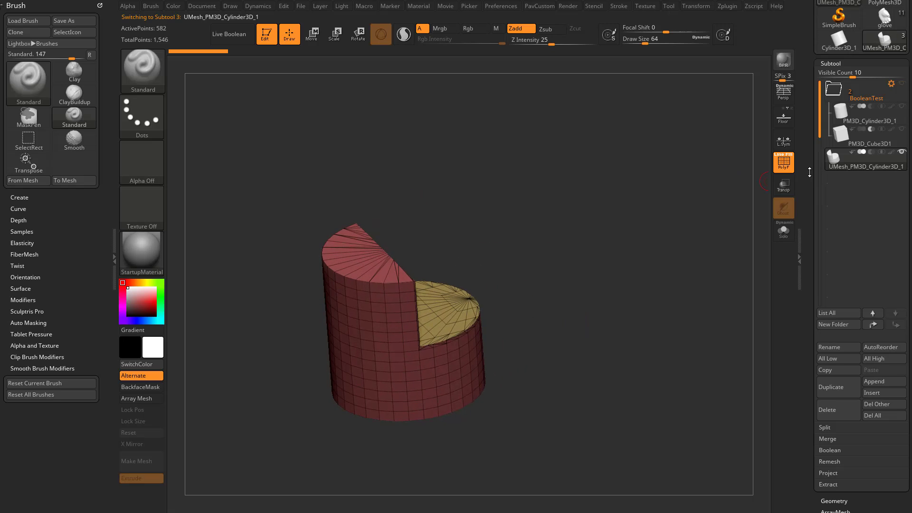
pyautogui.scroll(-1, 809, 172)
pyautogui.click(834, 408)
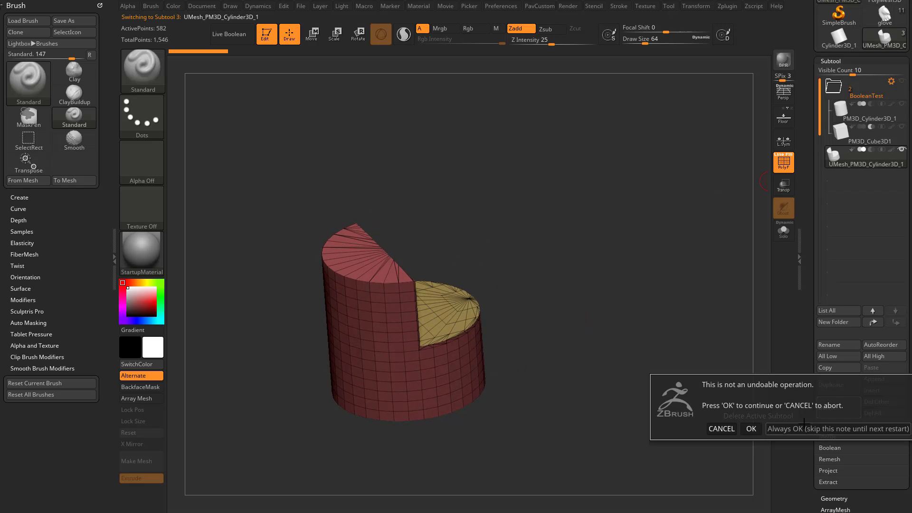
pyautogui.press('Return')
pyautogui.click(902, 127)
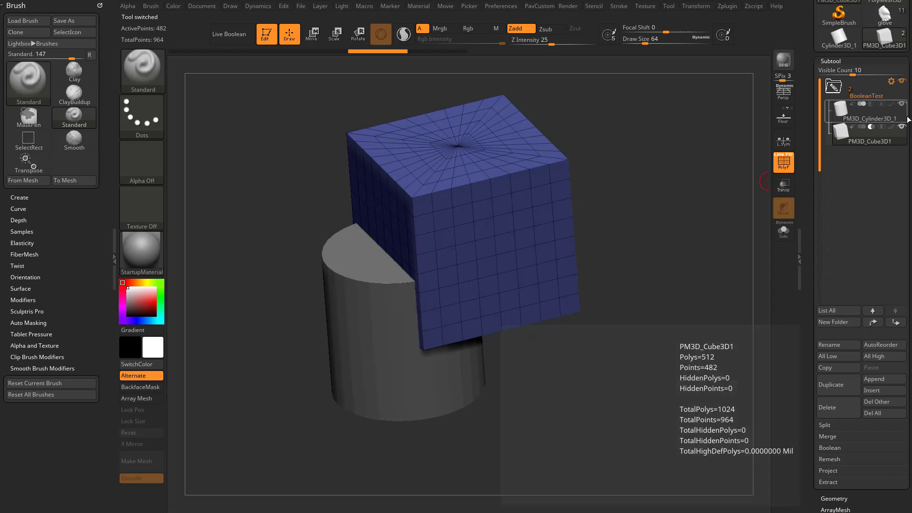
# Turn Live Boolean back on and hide the polyframe.
pyautogui.moveTo(716, 141); pyautogui.dragTo(601, 135)
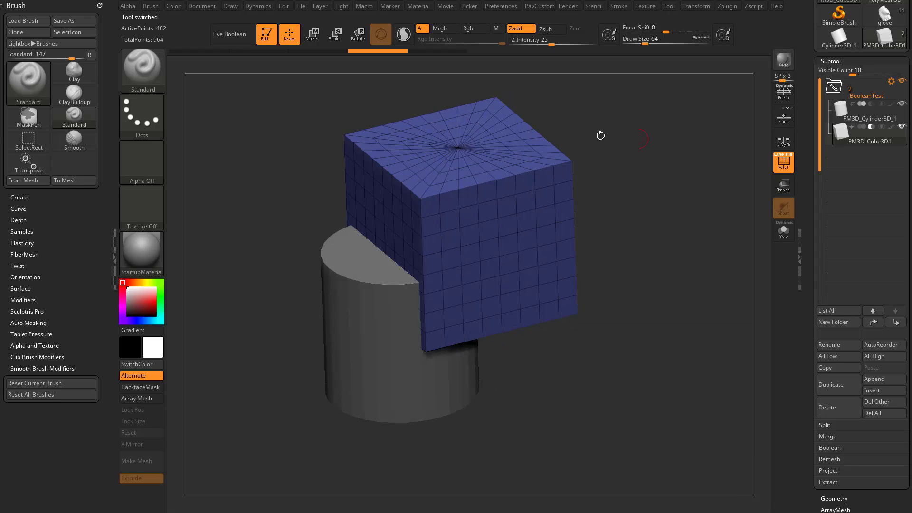
pyautogui.click(247, 41)
pyautogui.moveTo(656, 174); pyautogui.dragTo(635, 179)
pyautogui.click(783, 162)
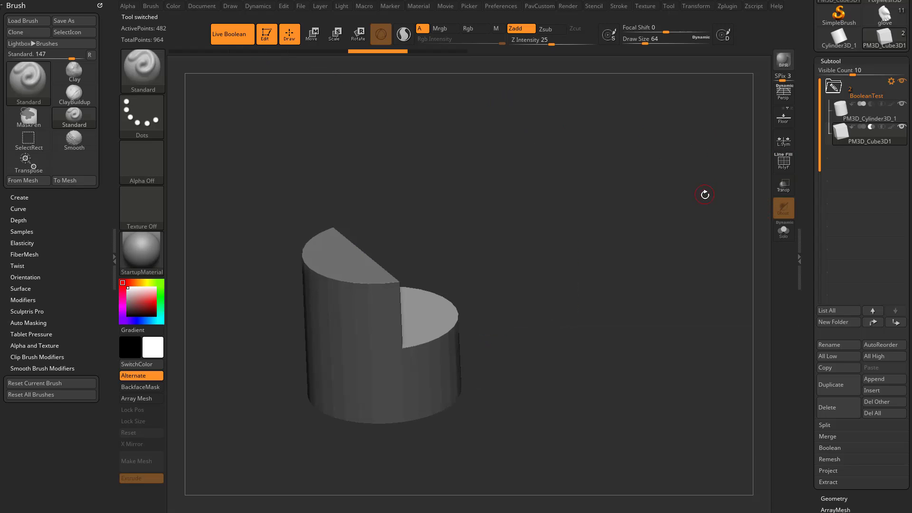
# Generate a separate boolean tool from the cylinder and cube with Make Boolean Mesh, and switch to it.
pyautogui.moveTo(705, 195); pyautogui.dragTo(751, 211)
pyautogui.scroll(-5, 860, 332)
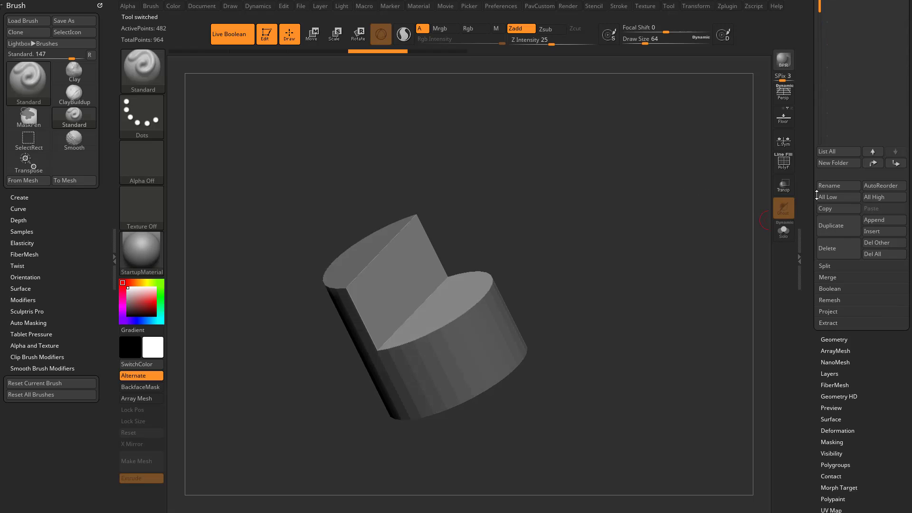
pyautogui.click(830, 290)
pyautogui.click(846, 300)
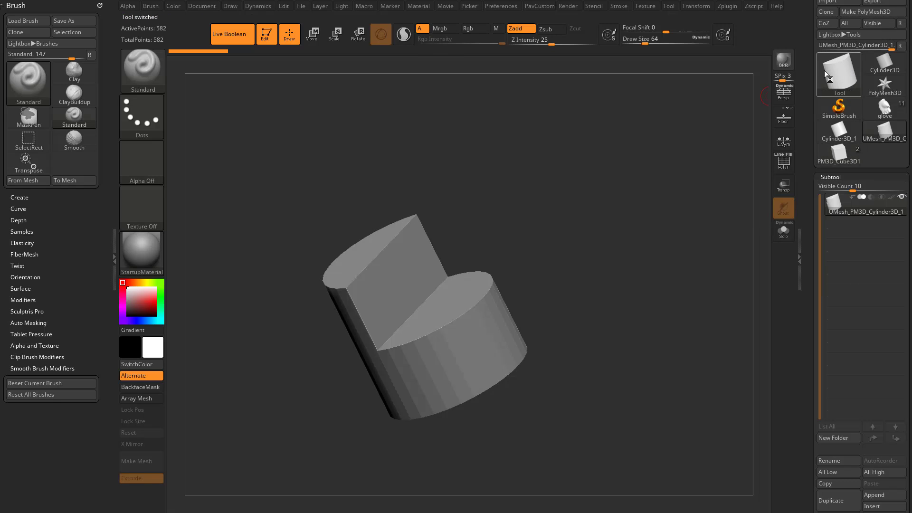
# Delete the generated boolean mesh tool and return to the tool containing the BooleanTest folder.
pyautogui.moveTo(807, 95); pyautogui.dragTo(807, 150)
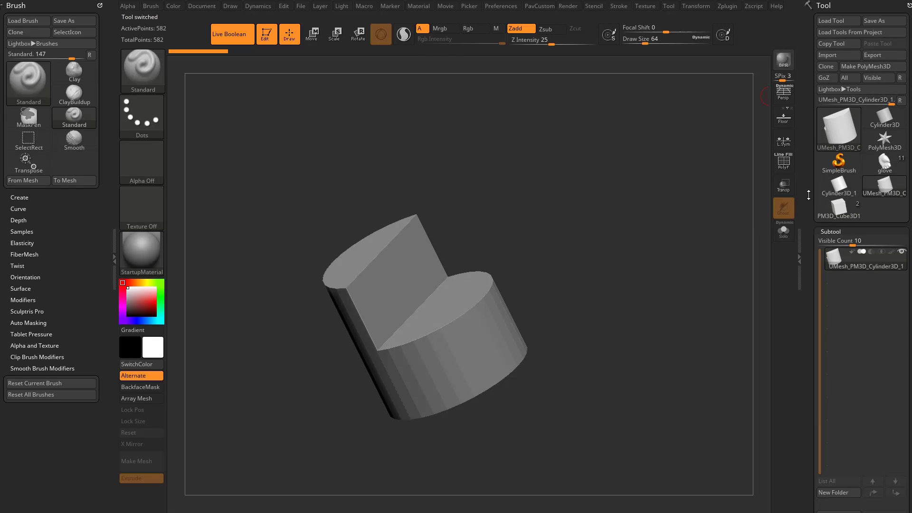
pyautogui.moveTo(808, 195); pyautogui.dragTo(809, 46)
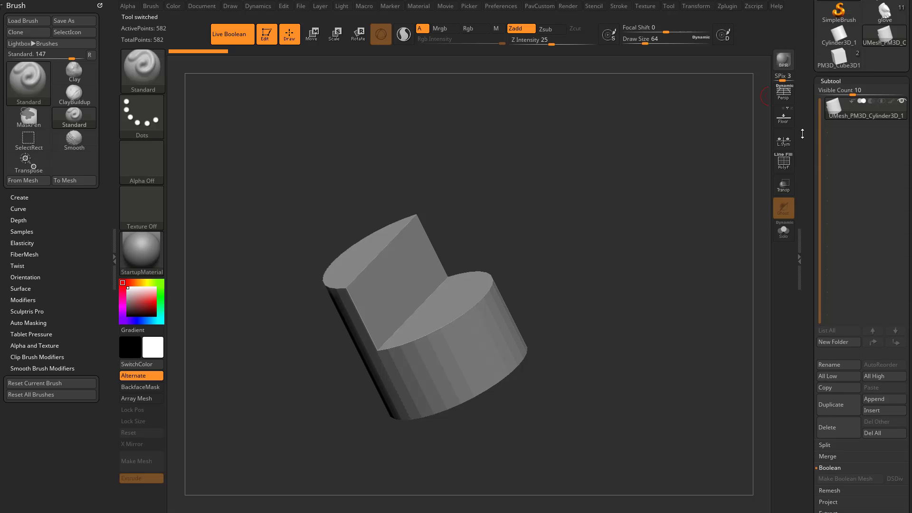
pyautogui.click(832, 435)
pyautogui.click(884, 37)
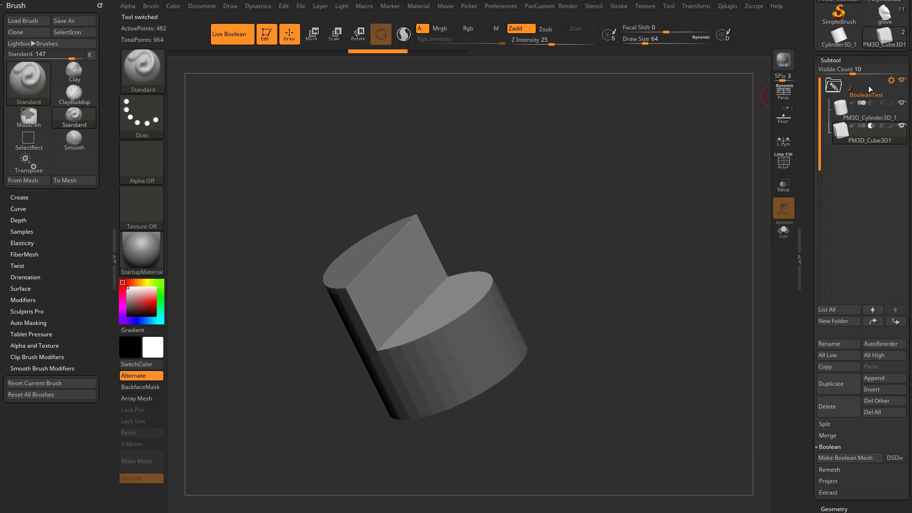
pyautogui.moveTo(694, 171); pyautogui.dragTo(700, 149)
pyautogui.click(892, 84)
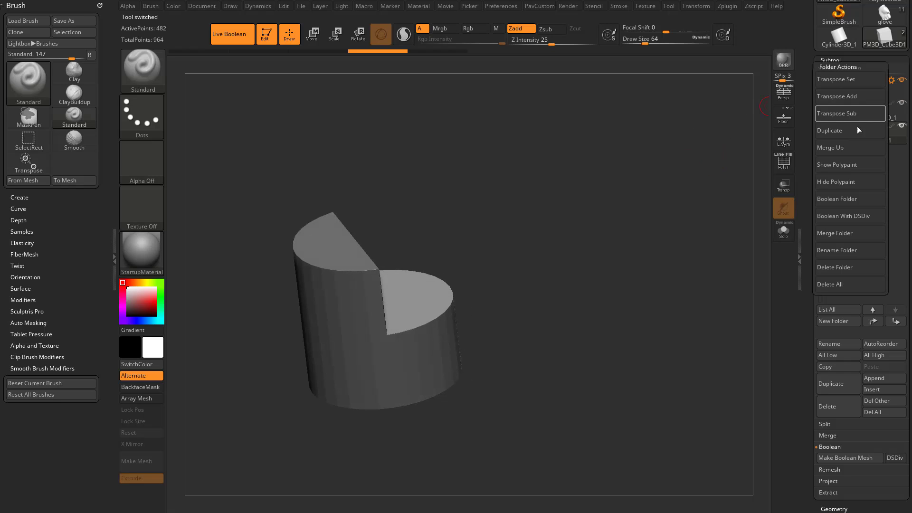
pyautogui.click(862, 217)
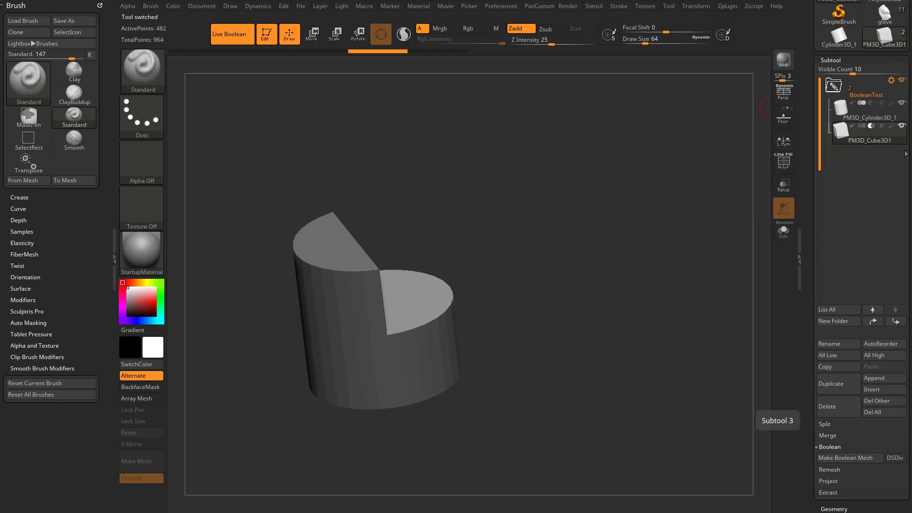
# Crease the edges of the cylinder in the BooleanTest folder at a tolerance of 45, and show the polyframe to check them.
pyautogui.click(862, 118)
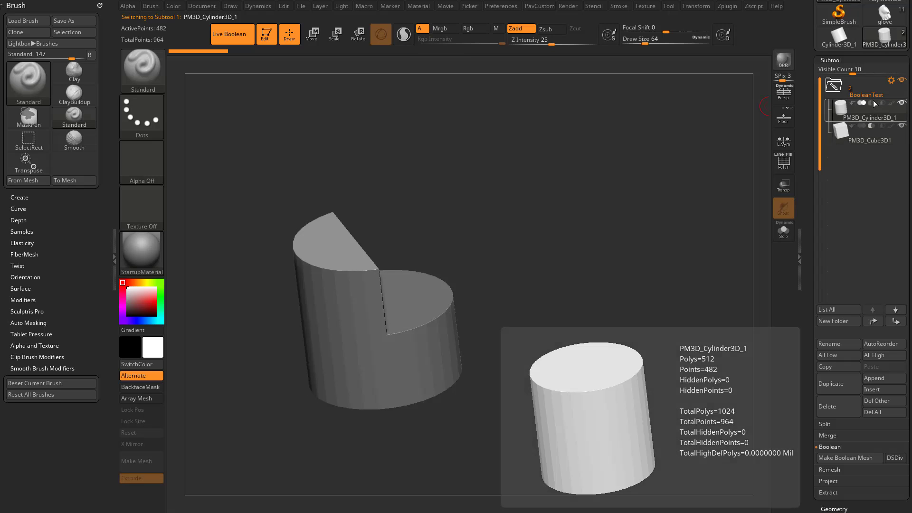
pyautogui.scroll(-8, 811, 136)
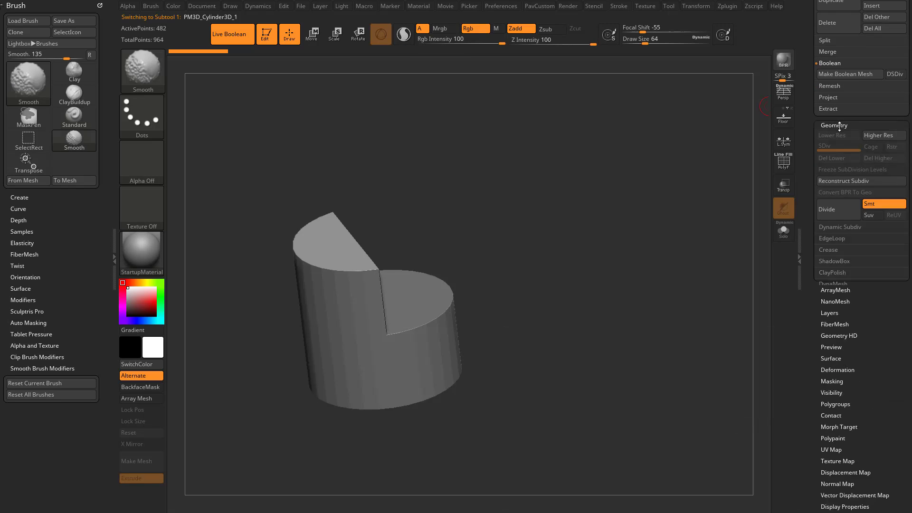
pyautogui.scroll(-2, 811, 141)
pyautogui.click(833, 174)
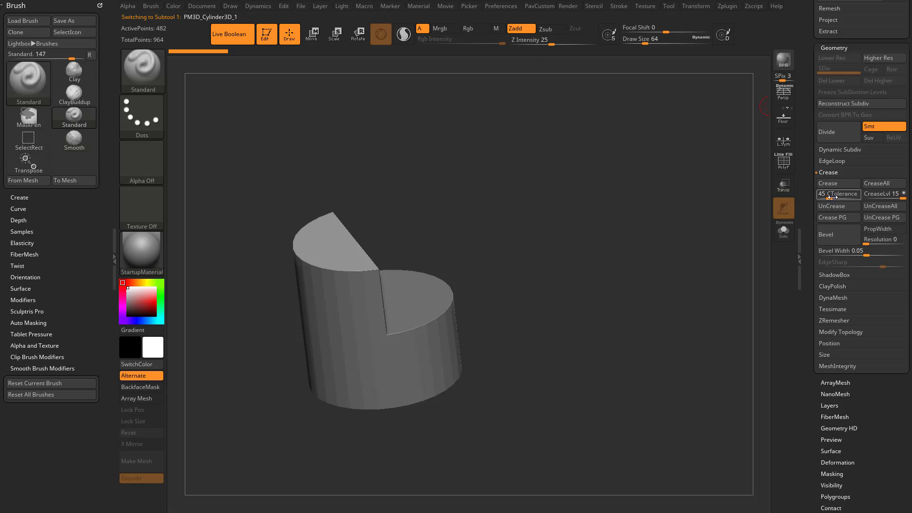
pyautogui.click(834, 185)
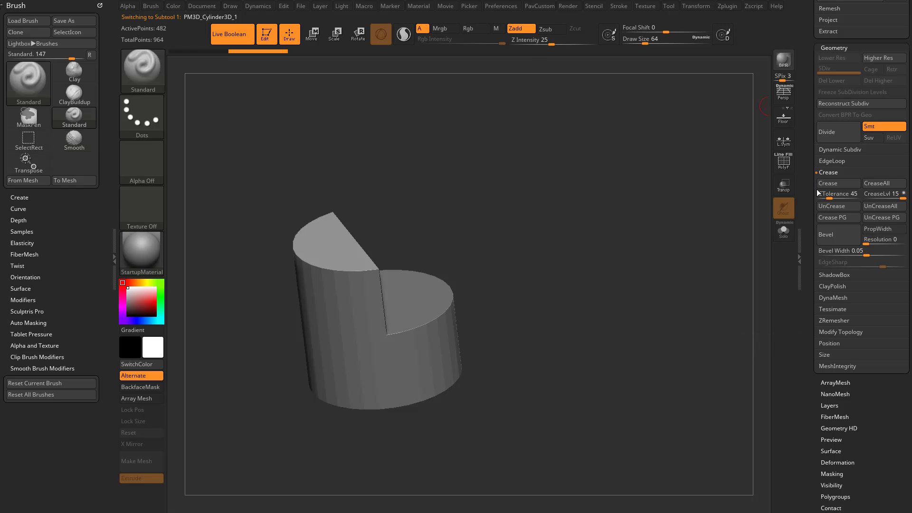
pyautogui.click(783, 163)
pyautogui.keyDown('alt'); pyautogui.moveTo(677, 194); pyautogui.dragTo(695, 158); pyautogui.keyUp('alt')
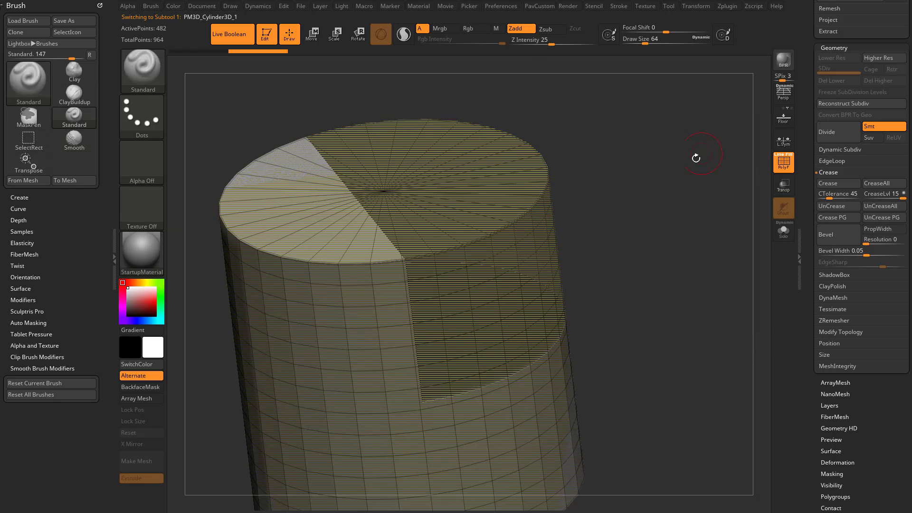
# Preview Dynamic Subdiv on the creased cylinder with the polyframe shown, and switch the preview back off.
pyautogui.click(834, 151)
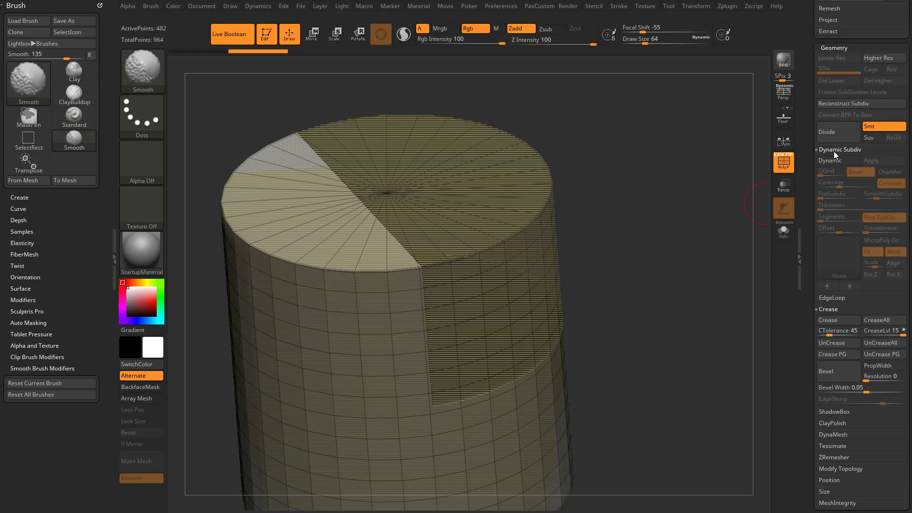
pyautogui.click(832, 160)
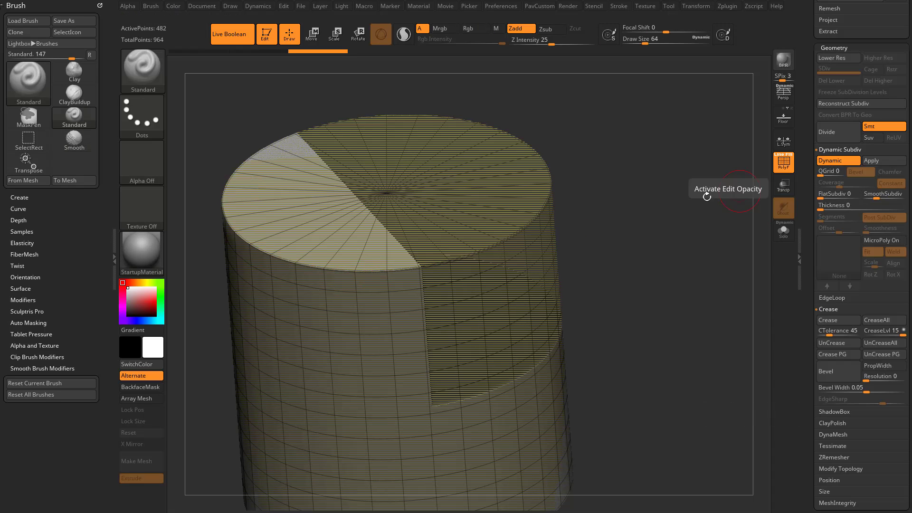
pyautogui.keyDown('alt'); pyautogui.moveTo(706, 195); pyautogui.dragTo(676, 193); pyautogui.keyUp('alt')
pyautogui.moveTo(737, 163); pyautogui.dragTo(689, 197)
pyautogui.click(826, 163)
pyautogui.click(829, 151)
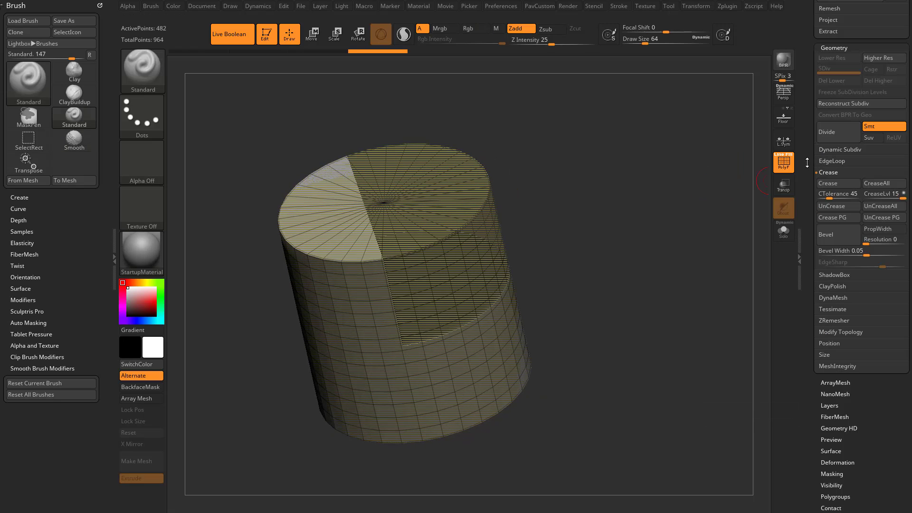
# Hide the polyframe and turn on Dynamic Subdiv for the cylinder.
pyautogui.click(783, 162)
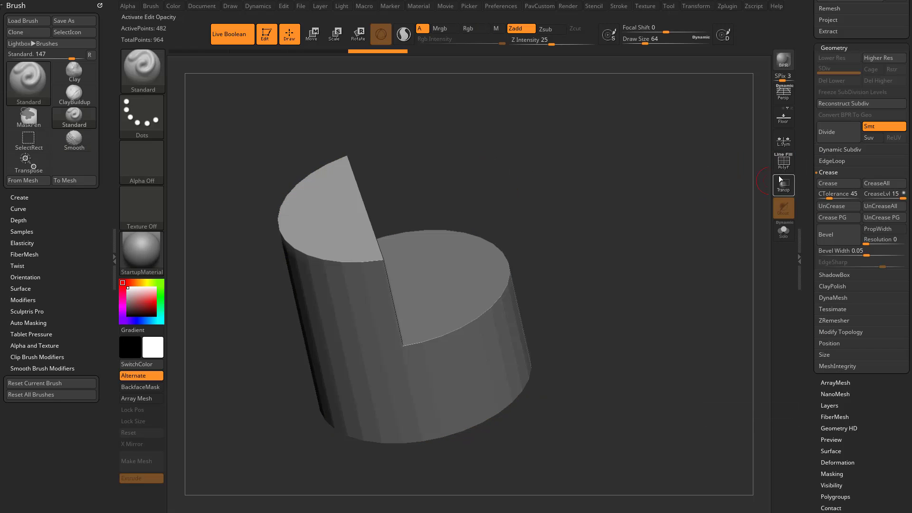
pyautogui.click(833, 150)
pyautogui.click(836, 160)
pyautogui.click(832, 150)
# Run Boolean With DSDiv on the BooleanTest folder and select the resulting mesh subtool.
pyautogui.moveTo(810, 151); pyautogui.dragTo(801, 292)
pyautogui.keyDown('alt'); pyautogui.moveTo(684, 194); pyautogui.dragTo(682, 252); pyautogui.keyUp('alt')
pyautogui.moveTo(804, 191); pyautogui.dragTo(802, 356)
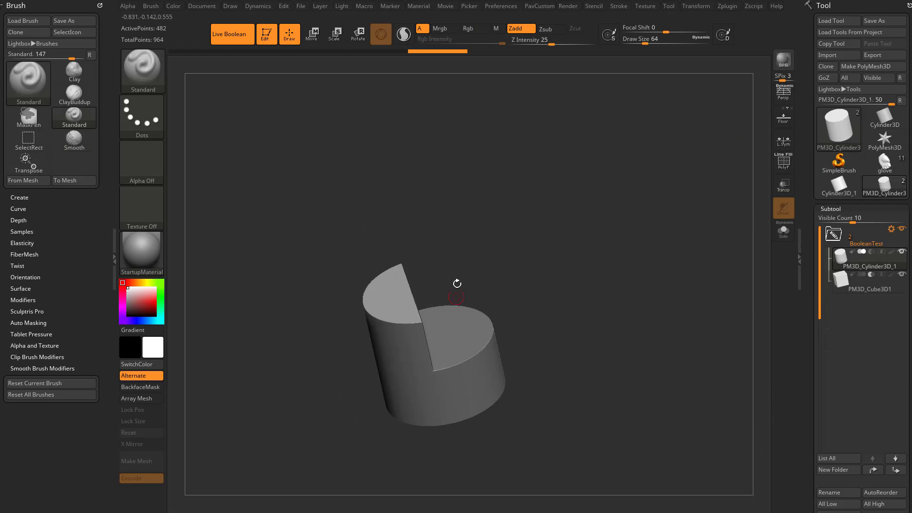
pyautogui.moveTo(809, 254); pyautogui.dragTo(809, 123)
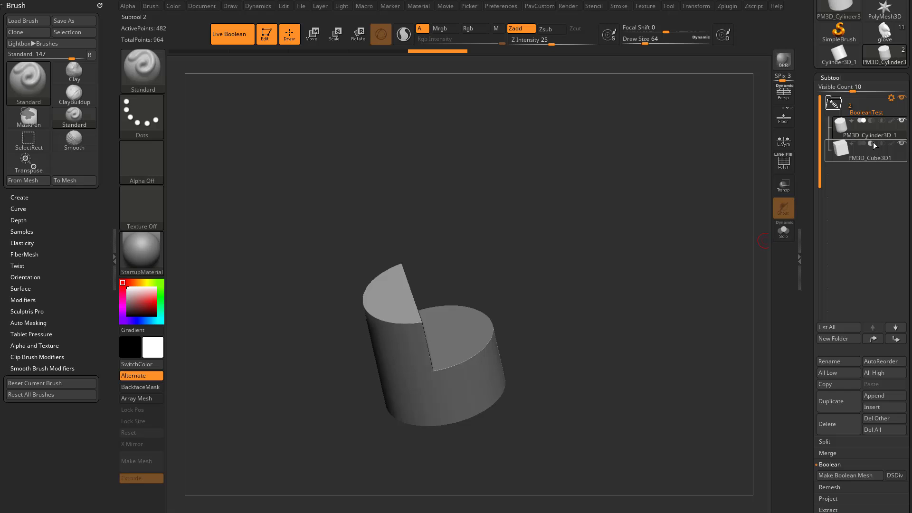
pyautogui.click(892, 99)
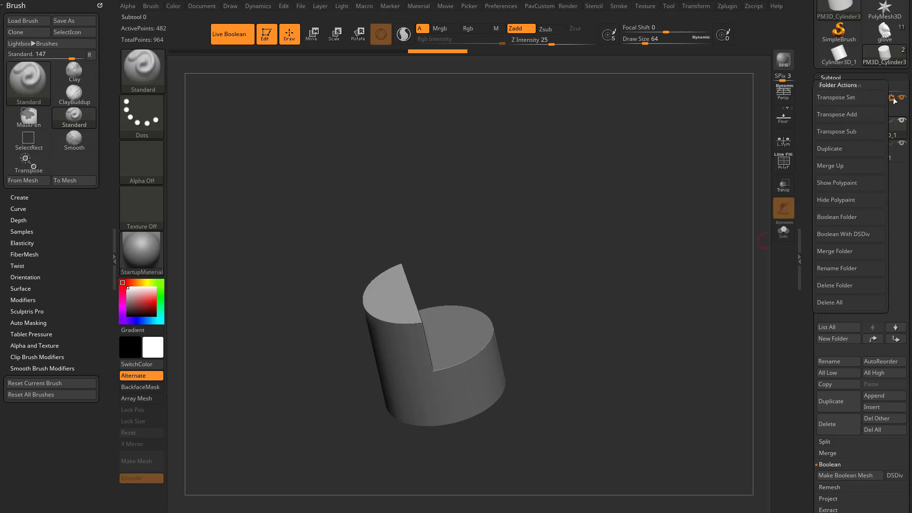
pyautogui.click(845, 234)
pyautogui.click(854, 177)
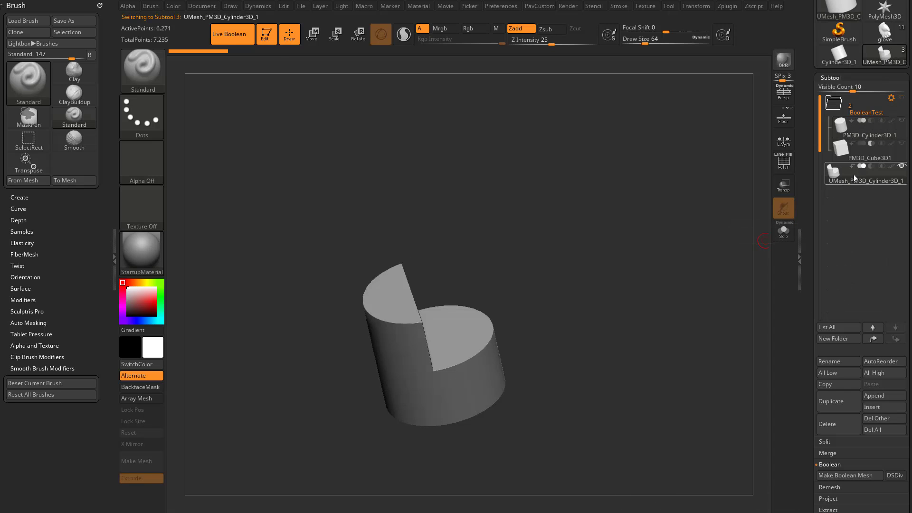
pyautogui.moveTo(674, 207); pyautogui.dragTo(782, 157)
# Switch to the soldier tool and rename the UpperBodyEquipment folder as Equipment.
pyautogui.click(878, 34)
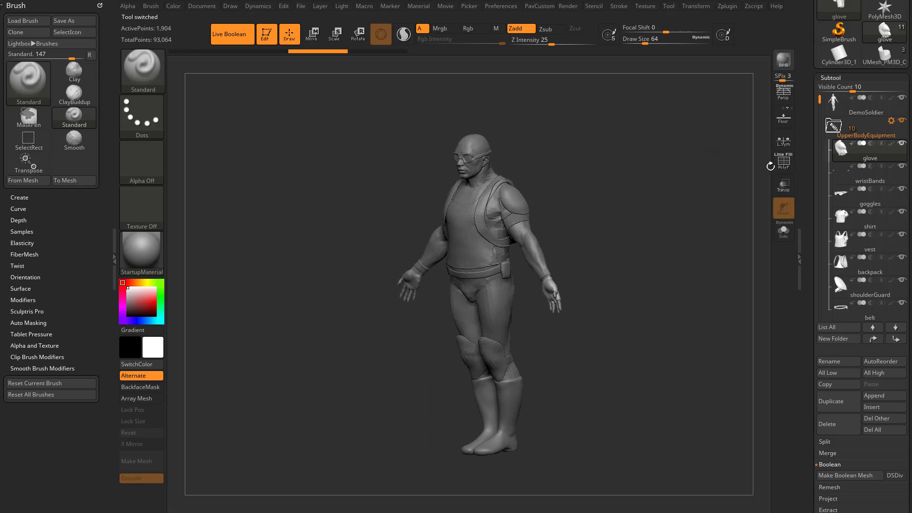
pyautogui.click(892, 122)
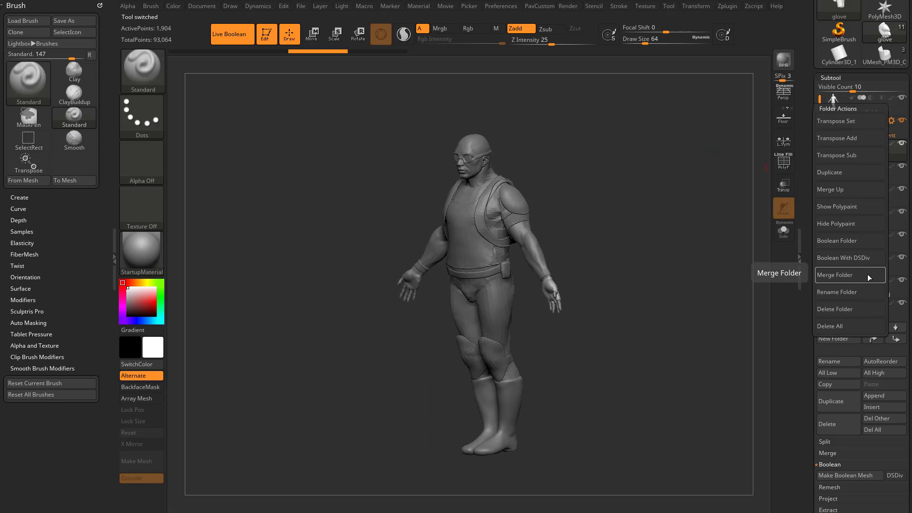
pyautogui.click(858, 294)
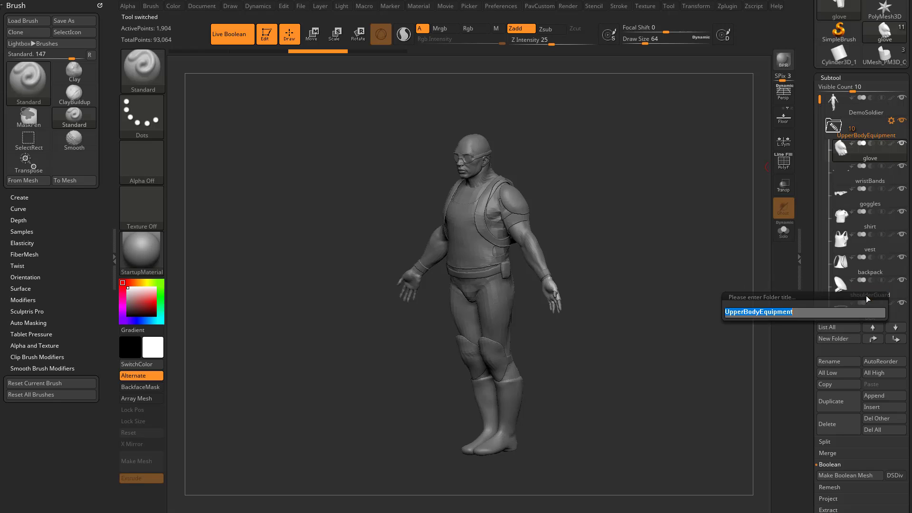
pyautogui.write('Equipment')
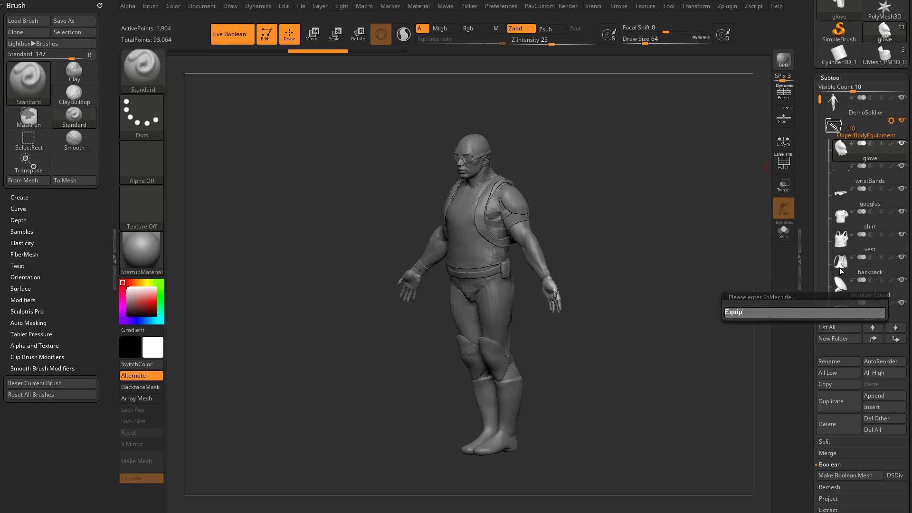
pyautogui.press('Return')
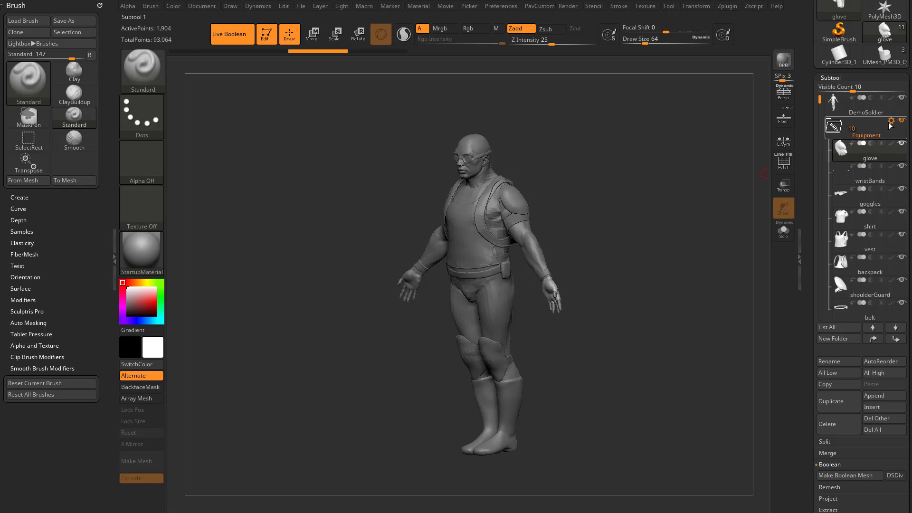
pyautogui.click(892, 122)
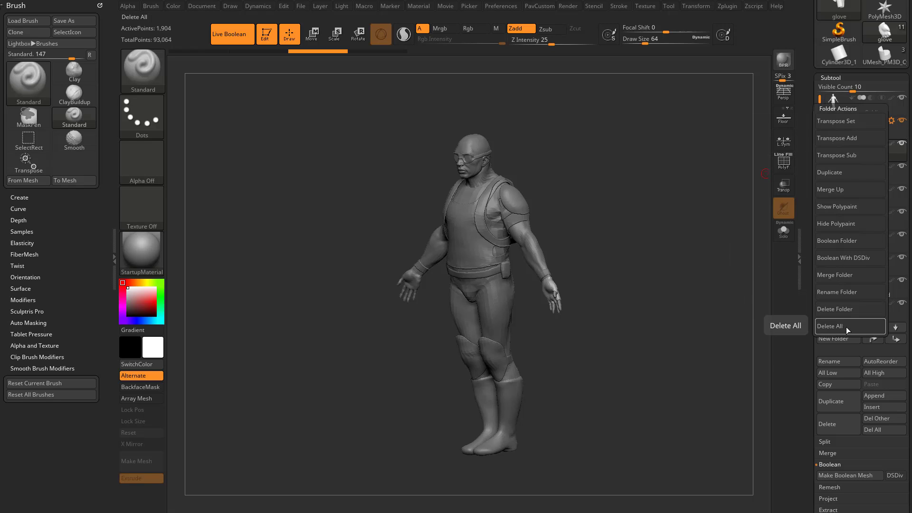
pyautogui.moveTo(686, 276); pyautogui.dragTo(686, 283)
pyautogui.moveTo(814, 228); pyautogui.dragTo(802, 348)
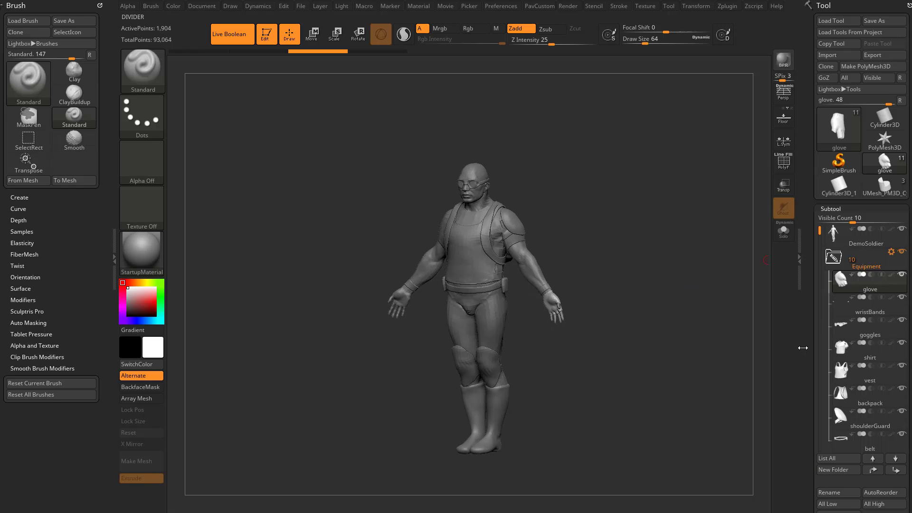
# Replace the docked Brush palette with the Zplugin palette and expand its SubTool Master section.
pyautogui.click(98, 6)
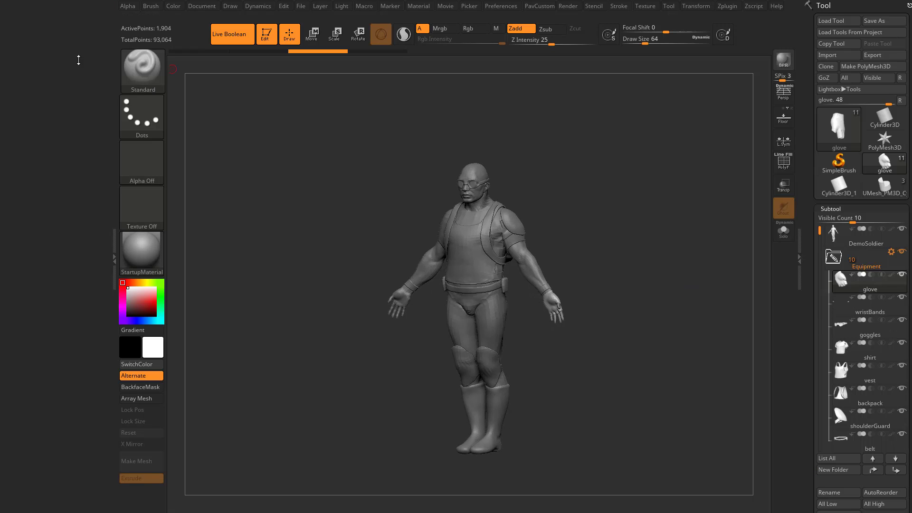
pyautogui.click(728, 7)
pyautogui.moveTo(724, 18)
pyautogui.mouseDown()
pyautogui.moveTo(533, 87)
pyautogui.moveTo(59, 88)
pyautogui.mouseUp()
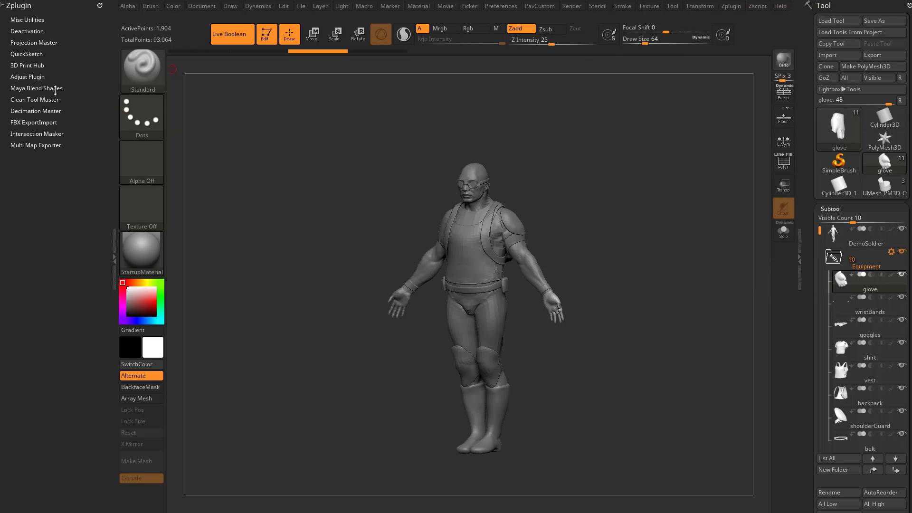
pyautogui.press('shift')
pyautogui.click(27, 191)
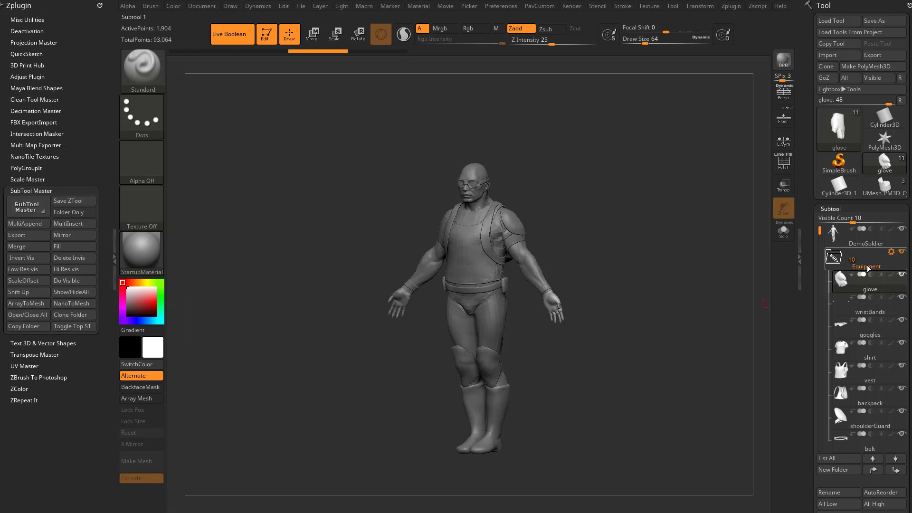
# Copy the Equipment folder from the soldier tool with SubTool Master and paste it into the tool containing the BooleanTest folder.
pyautogui.moveTo(861, 269)
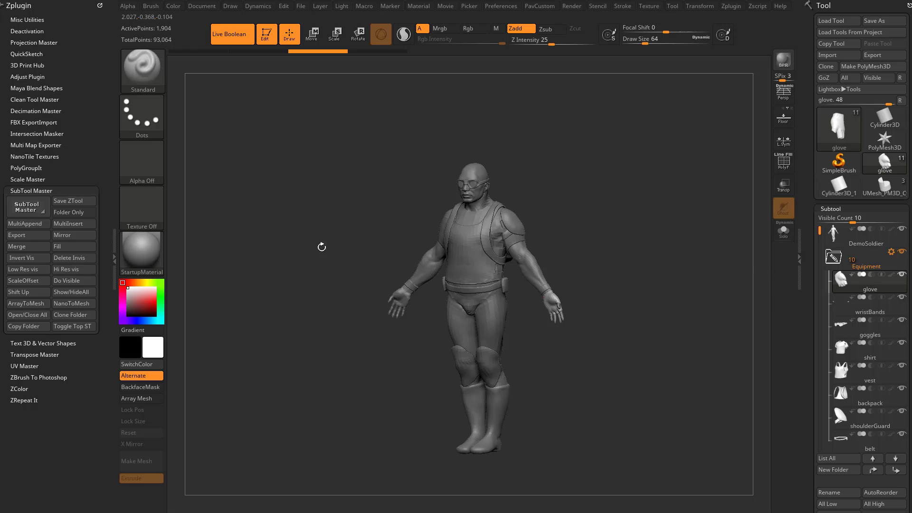
pyautogui.click(29, 326)
pyautogui.click(883, 187)
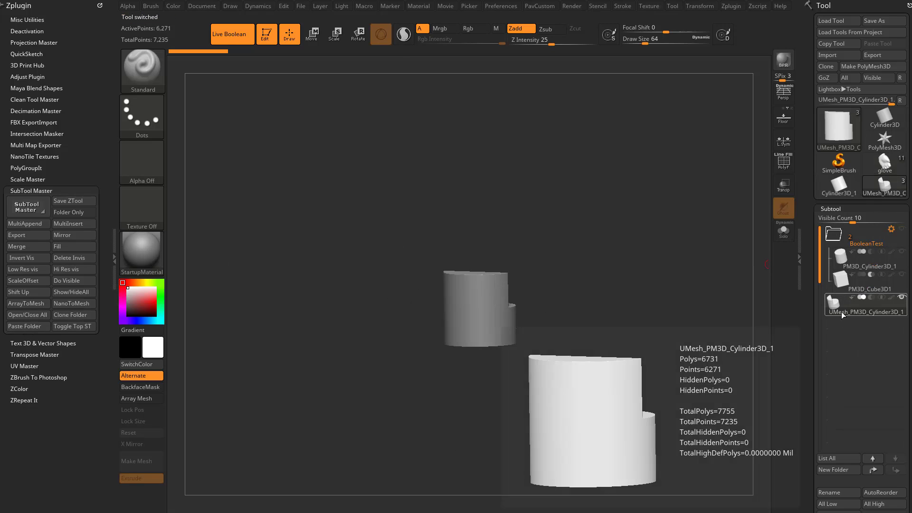
pyautogui.click(32, 326)
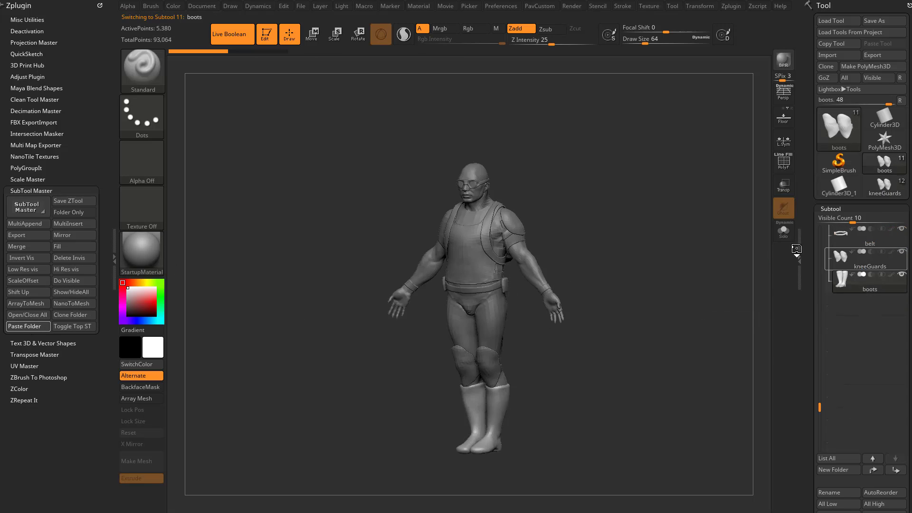
pyautogui.moveTo(821, 292); pyautogui.dragTo(823, 228)
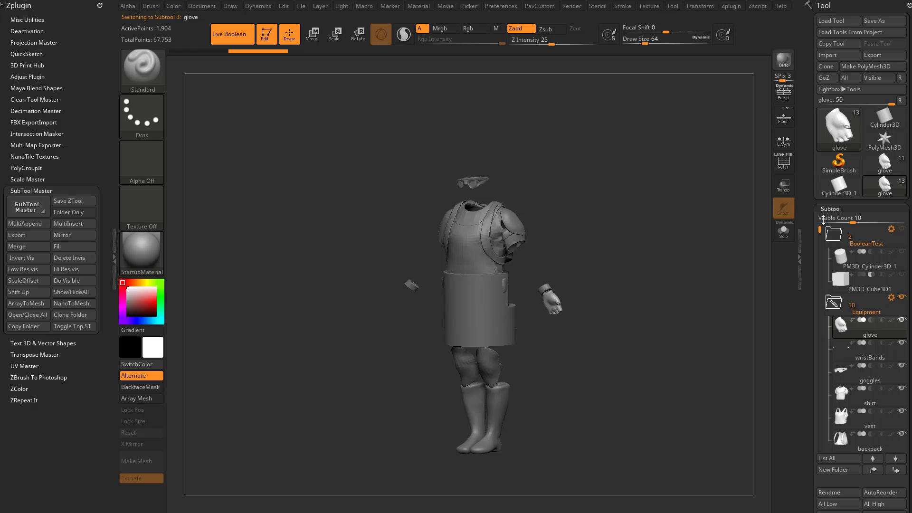
# Select the cylinder subtool in the BooleanTest folder and view it together with the pasted equipment.
pyautogui.moveTo(756, 222)
pyautogui.mouseDown()
pyautogui.moveTo(721, 226)
pyautogui.moveTo(763, 224)
pyautogui.mouseUp()
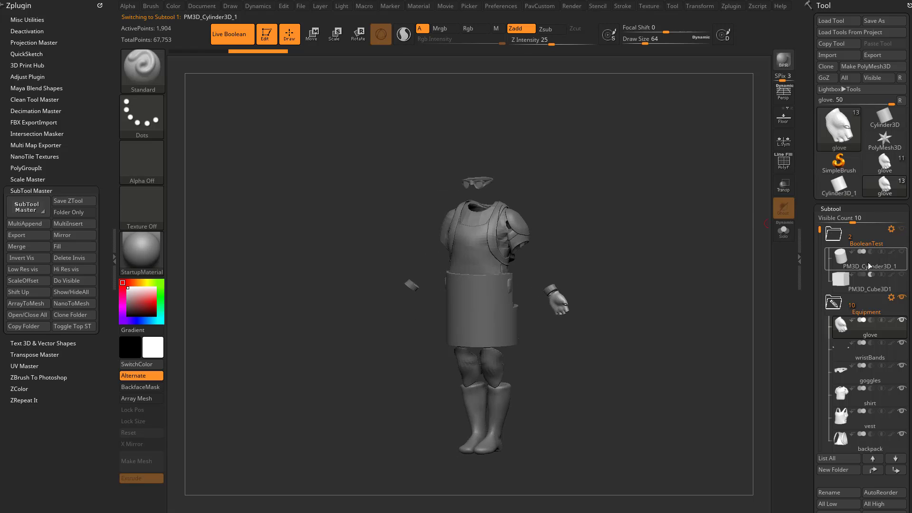
pyautogui.click(869, 265)
pyautogui.moveTo(684, 259); pyautogui.dragTo(658, 260)
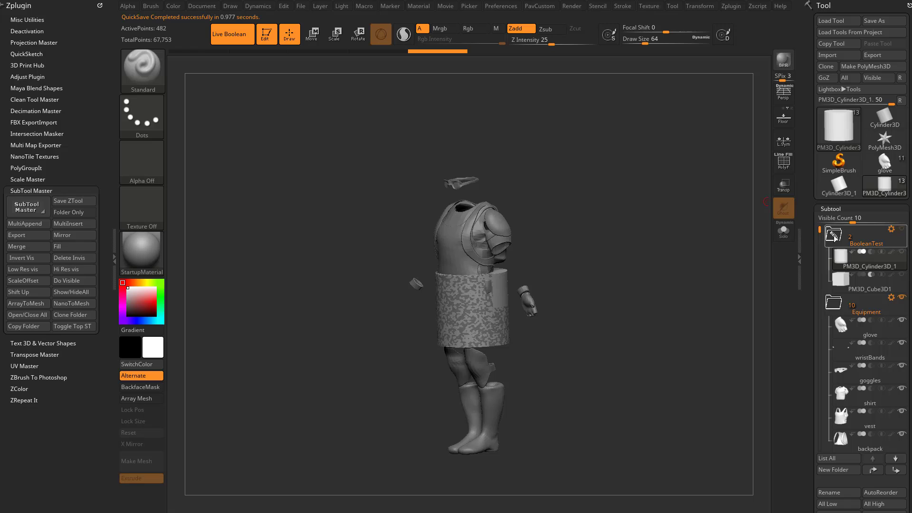
# Compare the original soldier tool with the tool holding the pasted Equipment folder by switching between them.
pyautogui.click(882, 163)
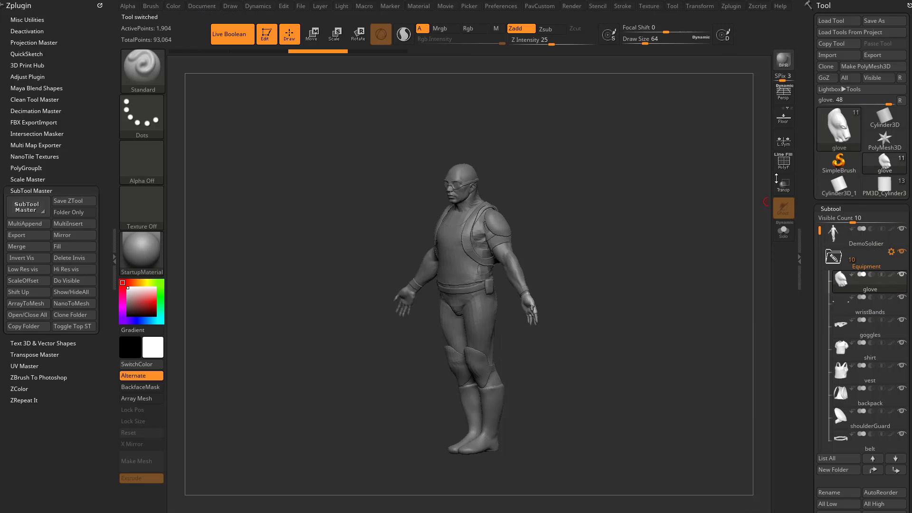
pyautogui.moveTo(706, 207)
pyautogui.mouseDown()
pyautogui.moveTo(687, 211)
pyautogui.moveTo(702, 218)
pyautogui.mouseUp()
pyautogui.click(890, 194)
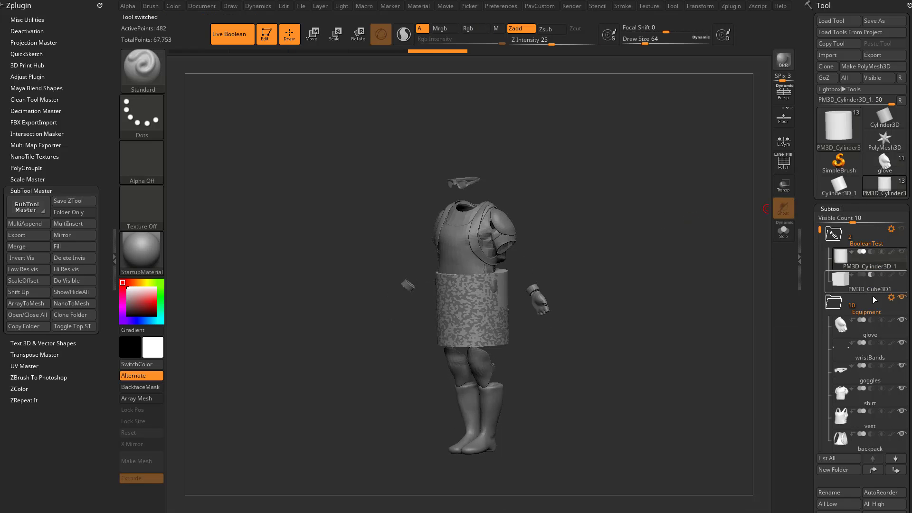
pyautogui.moveTo(643, 212); pyautogui.dragTo(698, 214)
pyautogui.click(883, 167)
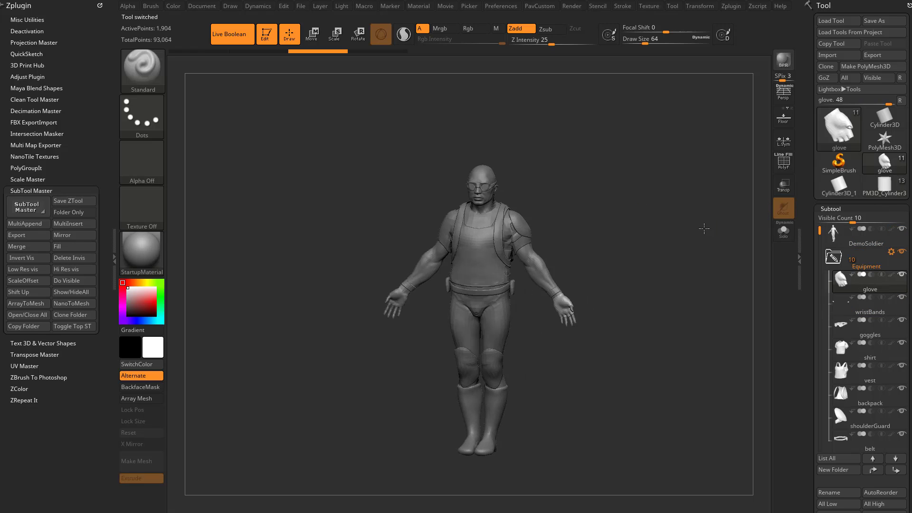
pyautogui.click(885, 185)
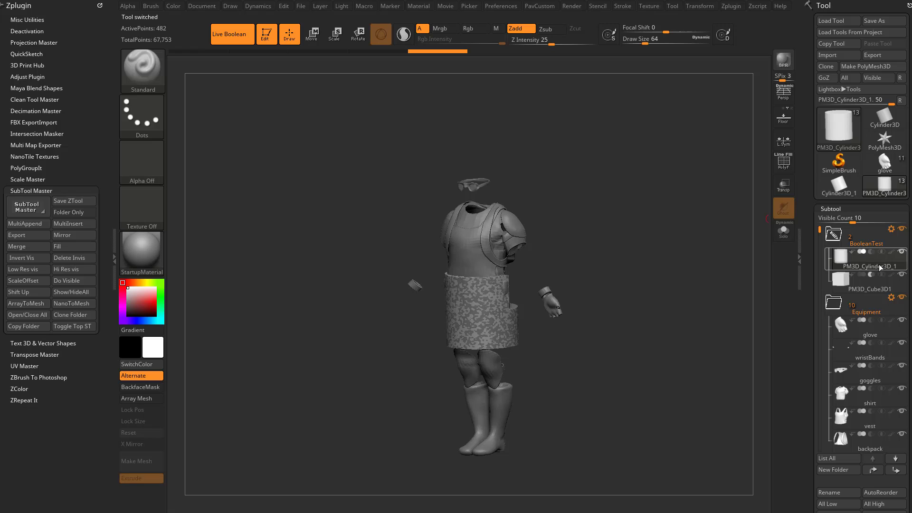
# Switch back to the soldier tool and append the PM3D_Cylinder3D_1 cylinder to it as a new subtool.
pyautogui.click(884, 164)
pyautogui.scroll(-5, 882, 266)
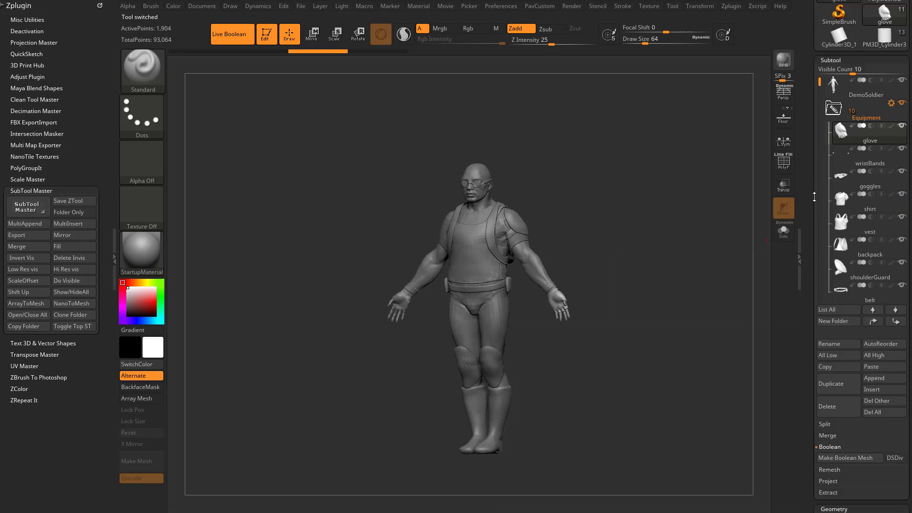
pyautogui.click(882, 270)
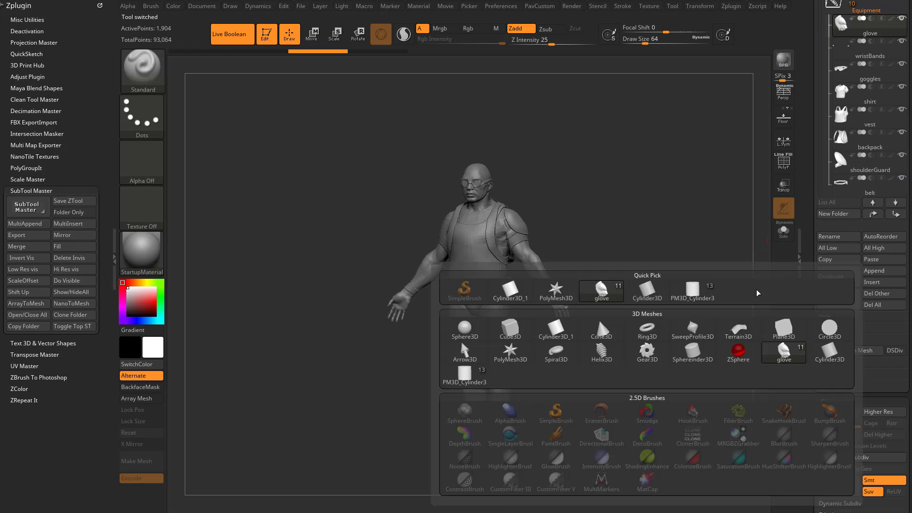
pyautogui.moveTo(698, 298)
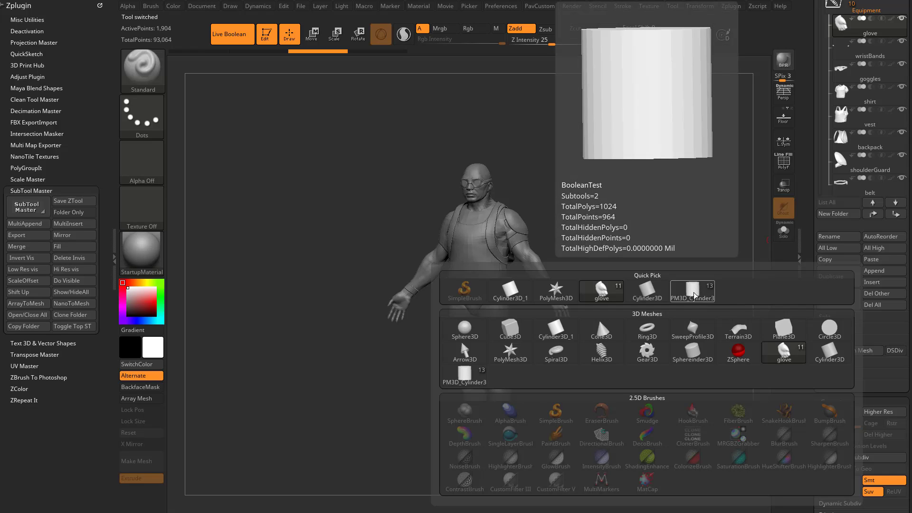
pyautogui.click(695, 295)
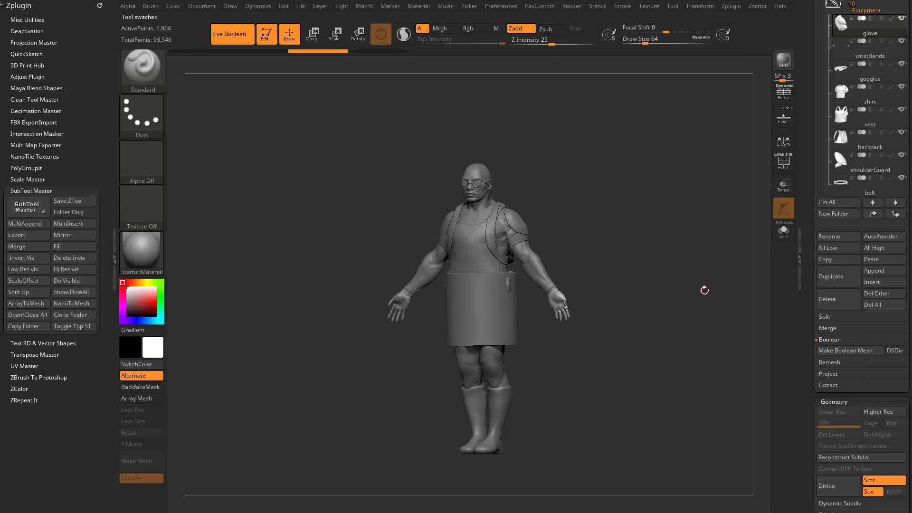
# Select the appended cylinder subtool around the soldier's waist and view it from the front and at an angle.
pyautogui.keyDown('shift'); pyautogui.moveTo(649, 243); pyautogui.dragTo(656, 239); pyautogui.keyUp('shift')
pyautogui.keyDown('alt'); pyautogui.click(496, 316); pyautogui.keyUp('alt')
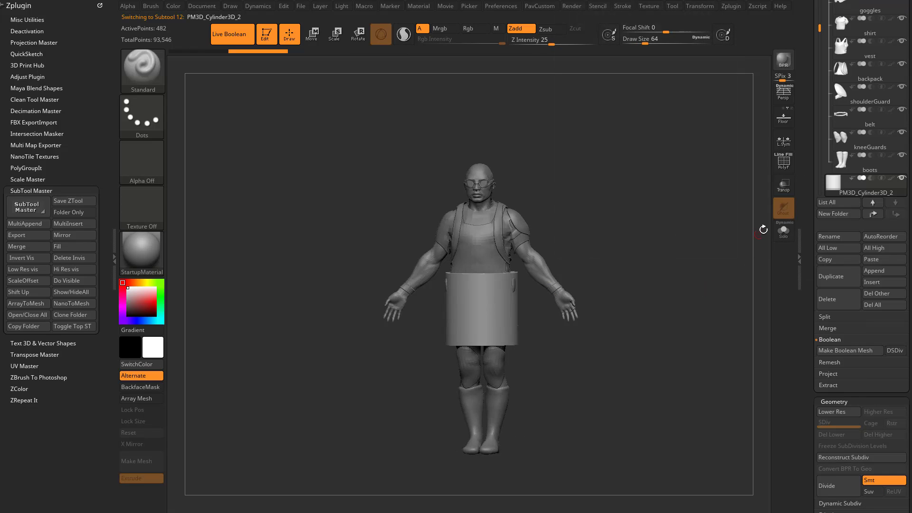
pyautogui.moveTo(743, 234); pyautogui.dragTo(721, 257)
pyautogui.scroll(10, 841, 219)
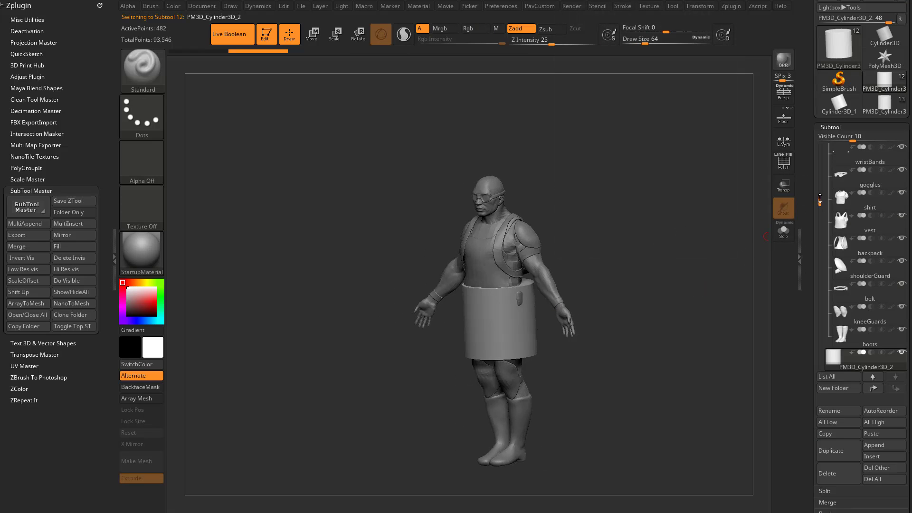